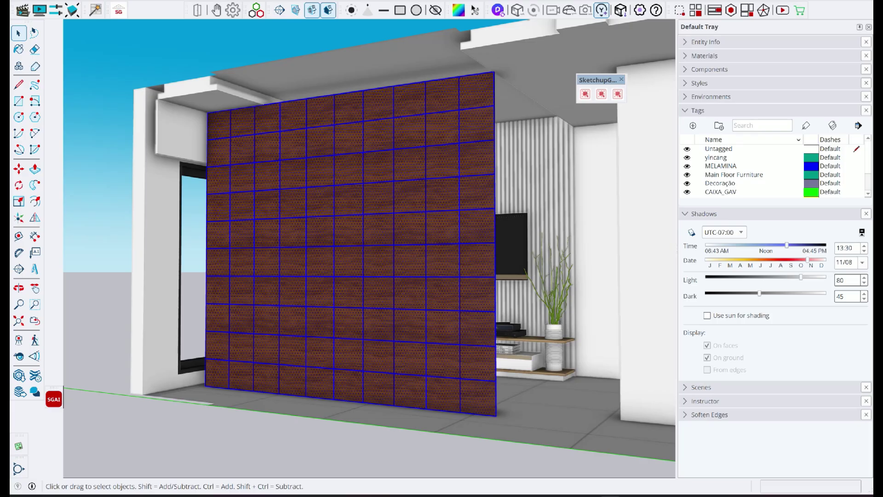
Step: Turn on Edges in the edge settings of the current Simple Style2 style
{"action": "left_click", "coordinate": [698, 110]}
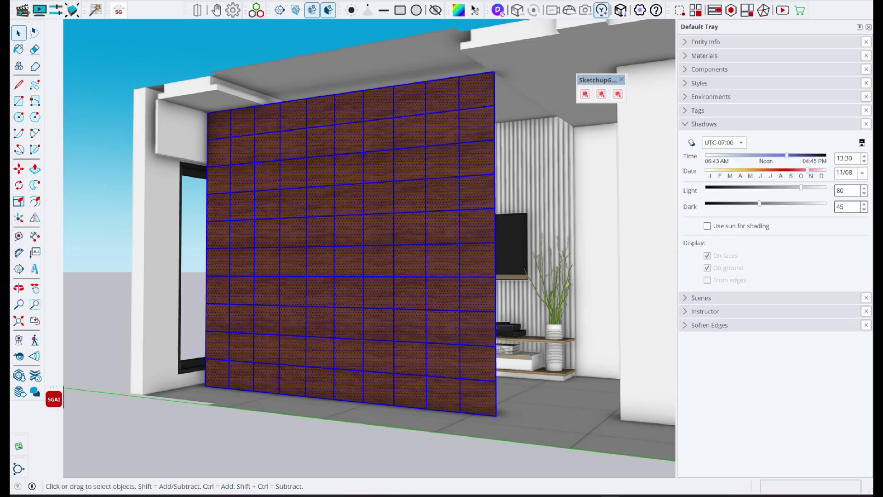
{"action": "left_click", "coordinate": [700, 83]}
{"action": "left_click", "coordinate": [724, 174]}
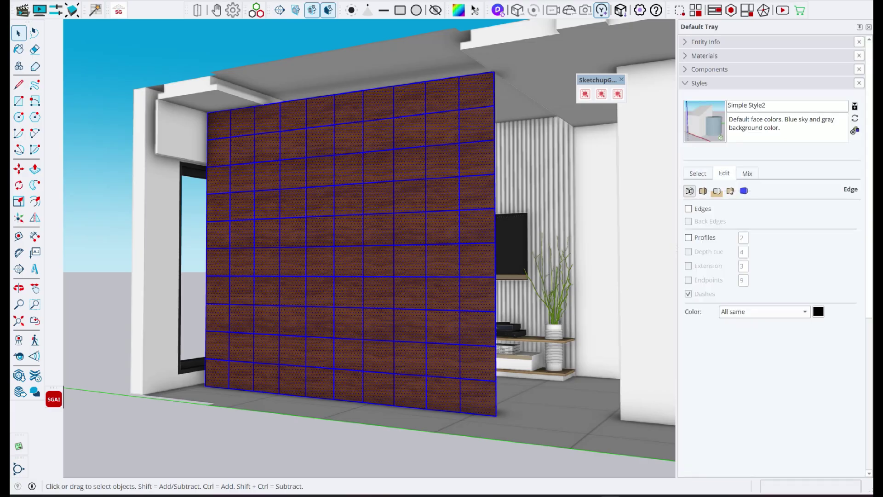
{"action": "left_click", "coordinate": [443, 227]}
{"action": "middle_click_drag", "start_coordinate": [442, 228], "coordinate": [456, 233]}
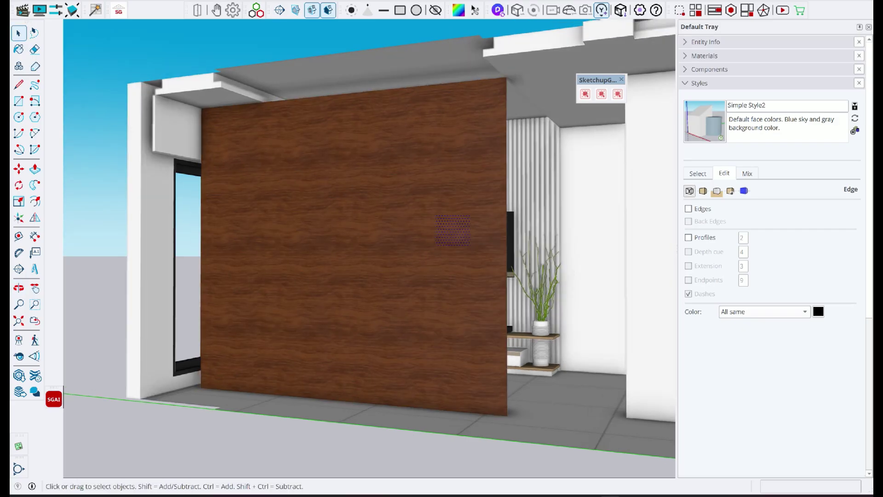
{"action": "left_click", "coordinate": [688, 208]}
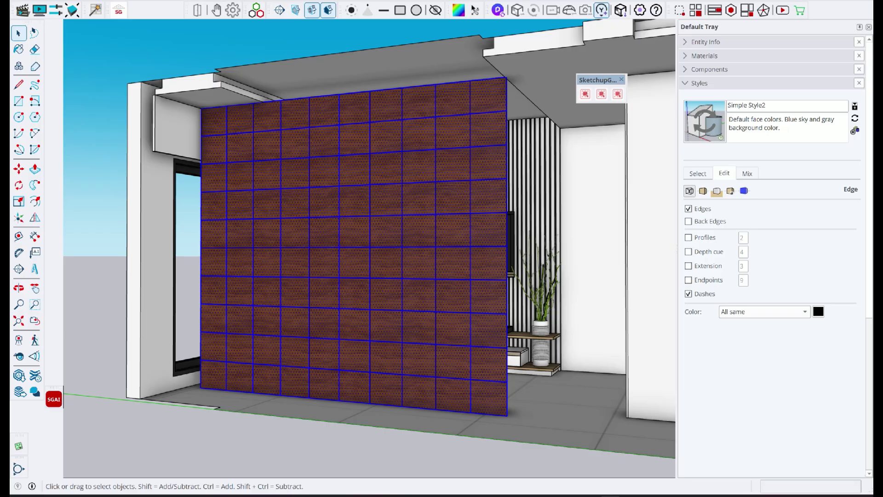
Step: Open the Frame Generator for the wall tiles, and look through the pattern styles of the Grid & Tube generator
{"action": "left_click", "coordinate": [585, 93]}
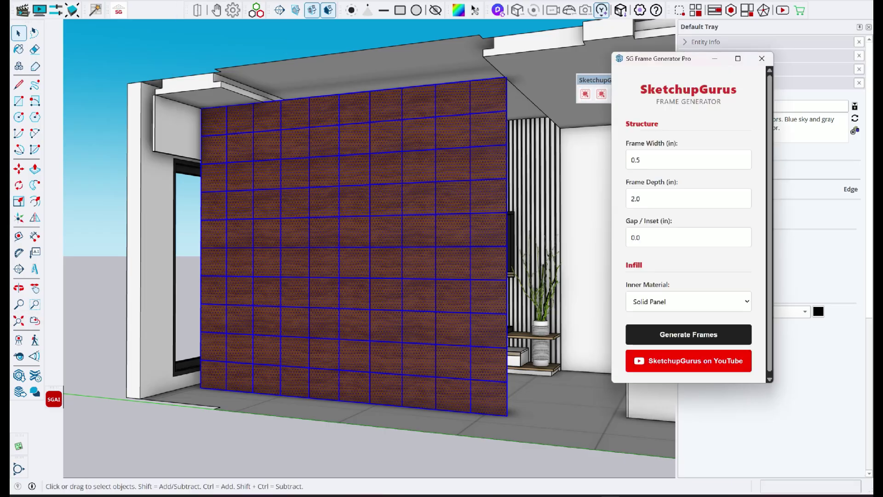
{"action": "left_click_drag", "start_coordinate": [595, 80], "coordinate": [567, 78]}
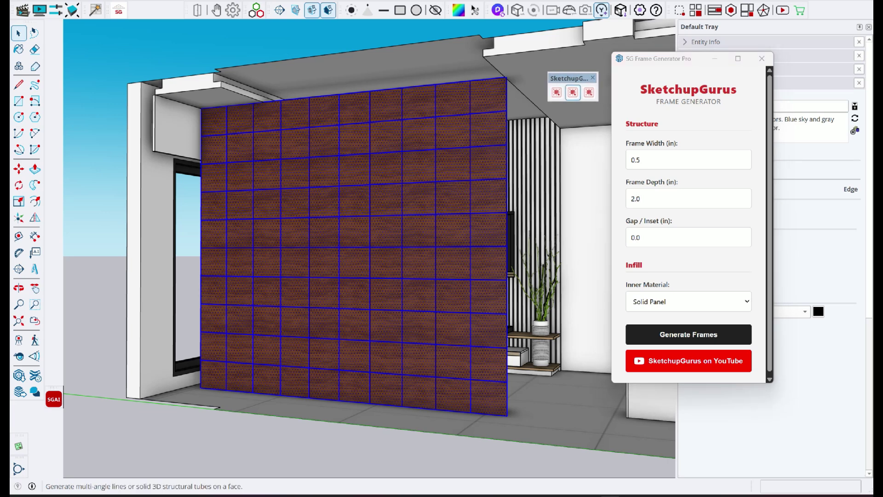
{"action": "left_click", "coordinate": [573, 92]}
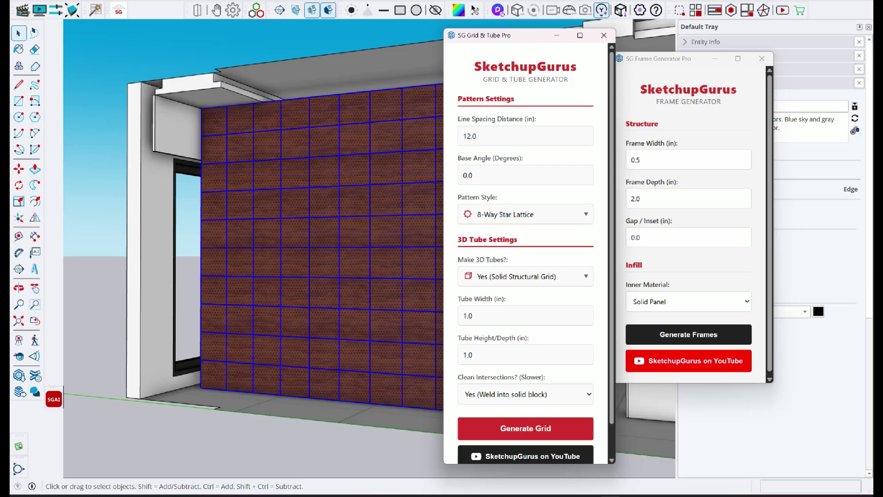
{"action": "left_click", "coordinate": [525, 214]}
{"action": "scroll", "coordinate": [506, 313], "scroll_direction": "down", "scroll_amount": 2}
{"action": "scroll", "coordinate": [506, 276], "scroll_direction": "up", "scroll_amount": 2}
{"action": "scroll", "coordinate": [507, 276], "scroll_direction": "down", "scroll_amount": 2}
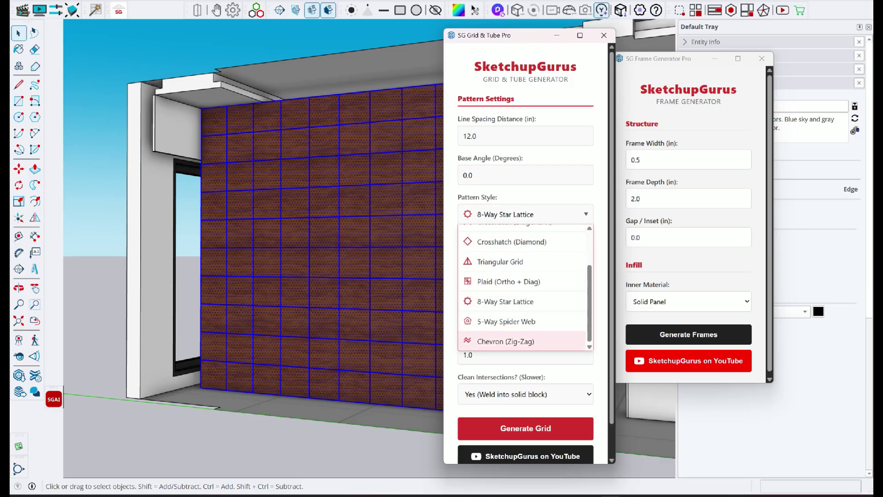
{"action": "scroll", "coordinate": [506, 341], "scroll_direction": "up", "scroll_amount": 3}
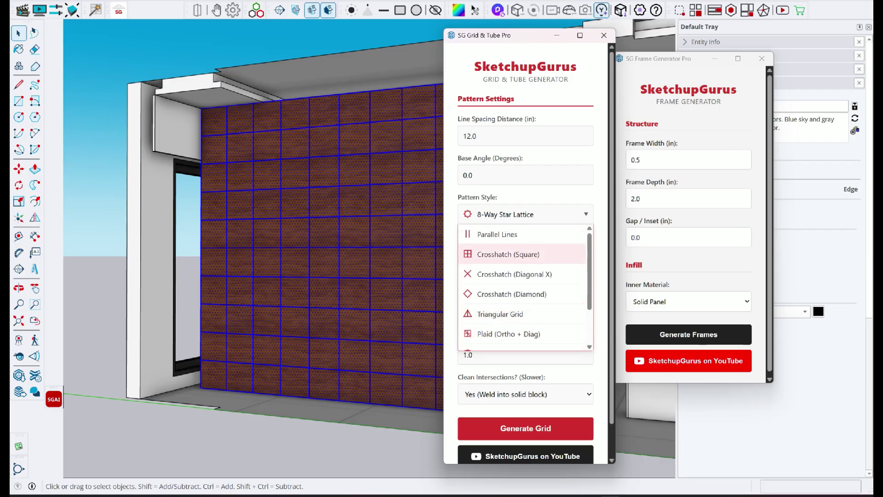
{"action": "scroll", "coordinate": [520, 257], "scroll_direction": "down", "scroll_amount": 3}
{"action": "scroll", "coordinate": [520, 260], "scroll_direction": "up", "scroll_amount": 2}
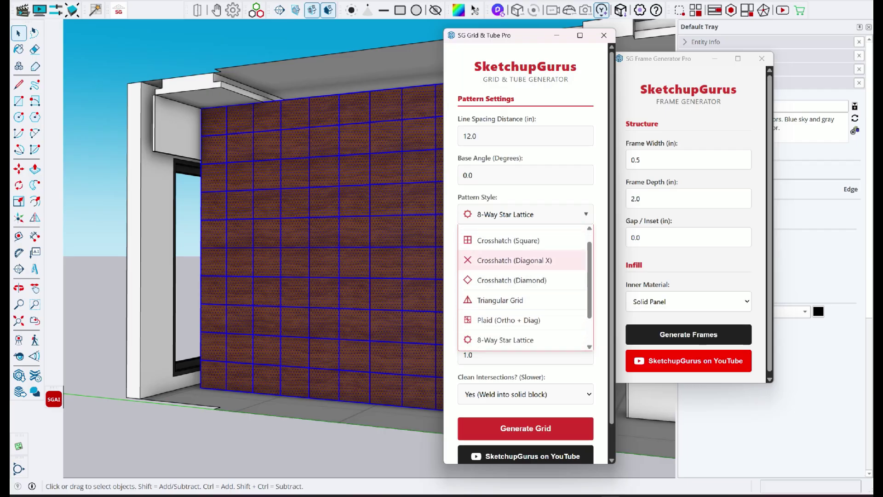
{"action": "scroll", "coordinate": [520, 260], "scroll_direction": "up", "scroll_amount": 1}
{"action": "left_click", "coordinate": [604, 35]}
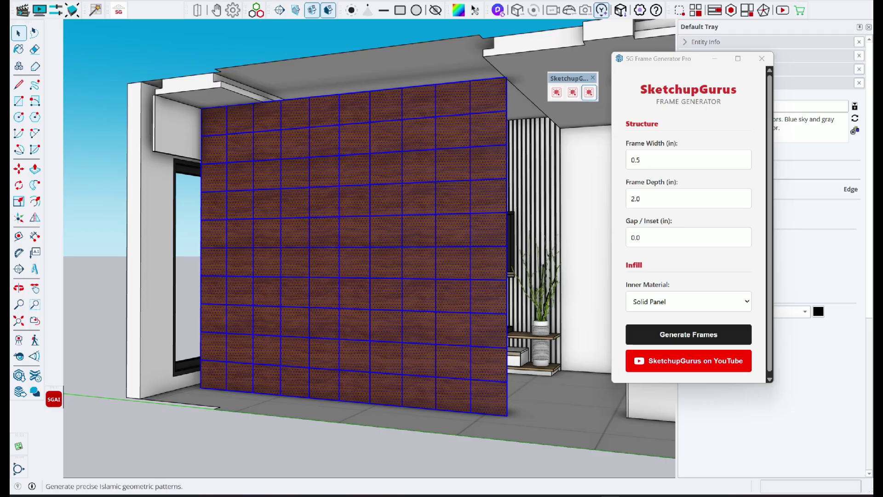
Step: Select a single tile of the wood wall and look through the pattern styles of the Advanced Jali generator
{"action": "left_click", "coordinate": [589, 92]}
{"action": "left_click", "coordinate": [518, 251]}
{"action": "left_click", "coordinate": [490, 231]}
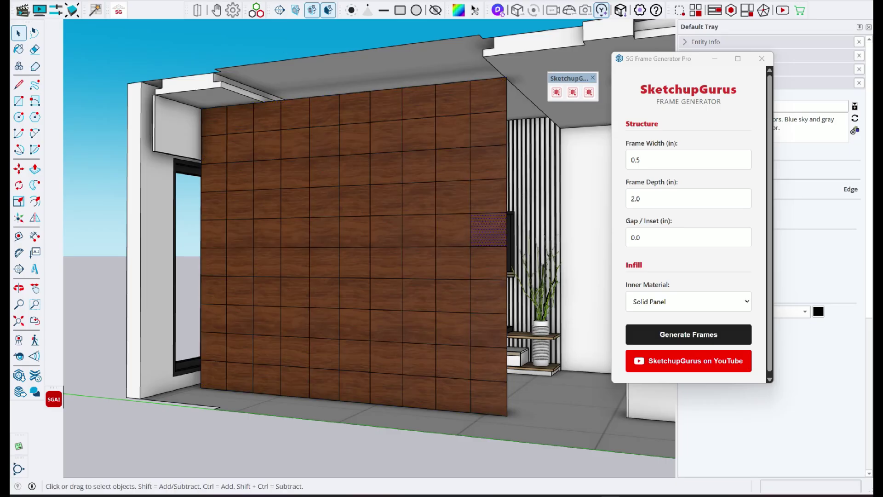
{"action": "left_click", "coordinate": [589, 92]}
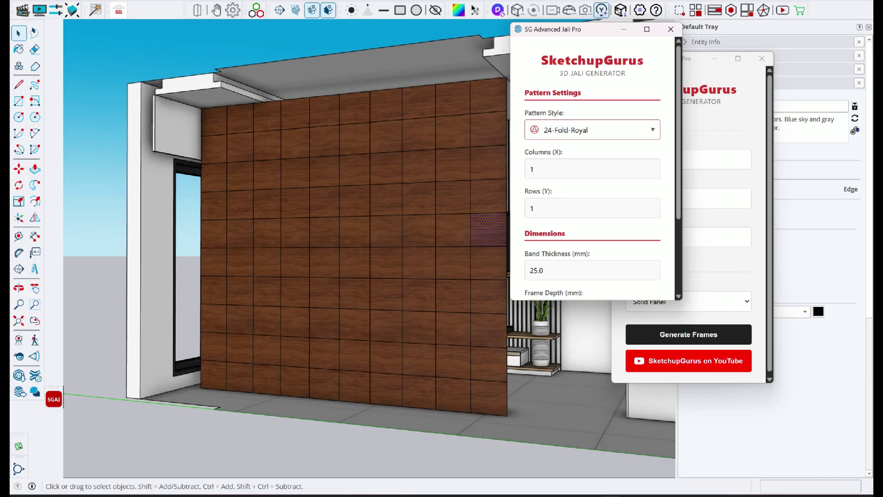
{"action": "left_click", "coordinate": [592, 131]}
{"action": "scroll", "coordinate": [591, 230], "scroll_direction": "down", "scroll_amount": 3}
{"action": "scroll", "coordinate": [591, 230], "scroll_direction": "up", "scroll_amount": 3}
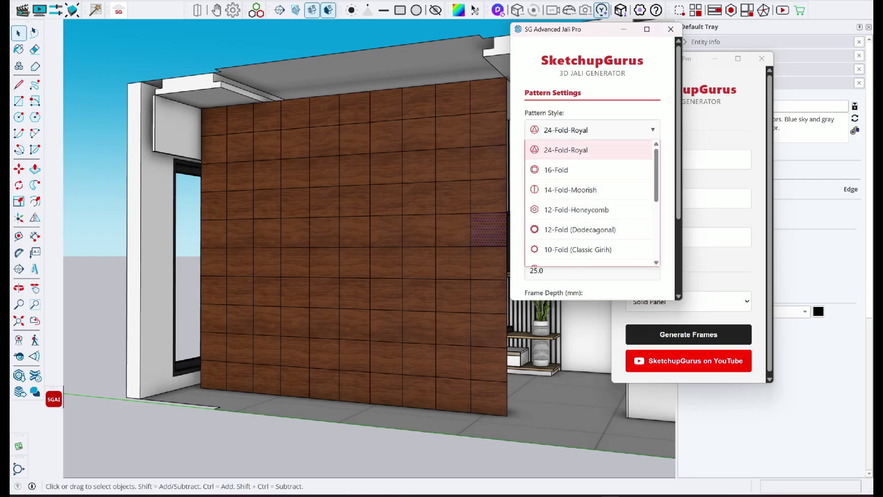
{"action": "left_click", "coordinate": [671, 29]}
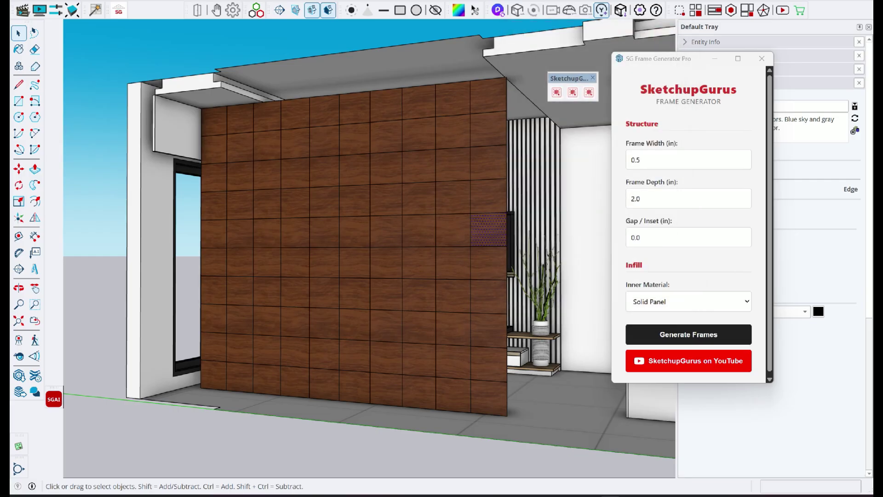
Step: Select all connected tiles of the wood wall and set Frame Width and Frame Depth to 1 in in the Frame Generator
{"action": "triple_click", "coordinate": [453, 230]}
{"action": "middle_click_drag", "start_coordinate": [453, 231], "coordinate": [449, 225]}
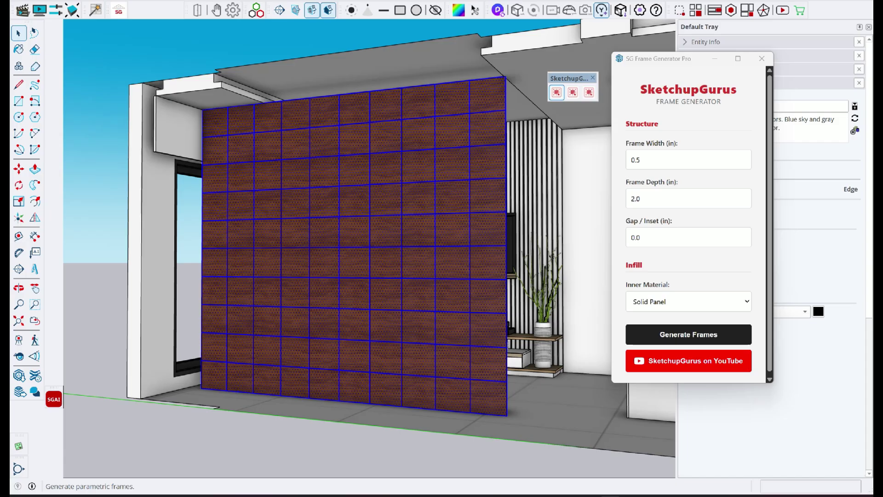
{"action": "left_click", "coordinate": [557, 93]}
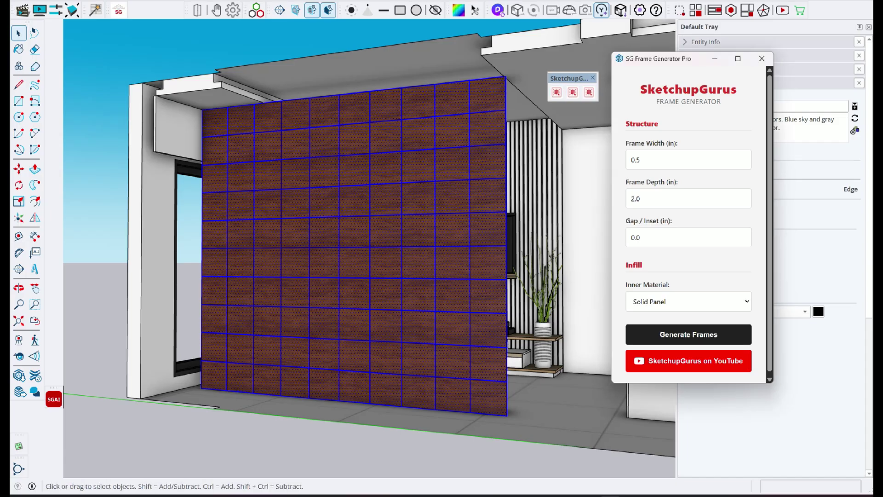
{"action": "scroll", "coordinate": [689, 224], "scroll_direction": "down", "scroll_amount": 1}
{"action": "double_click", "coordinate": [636, 157]}
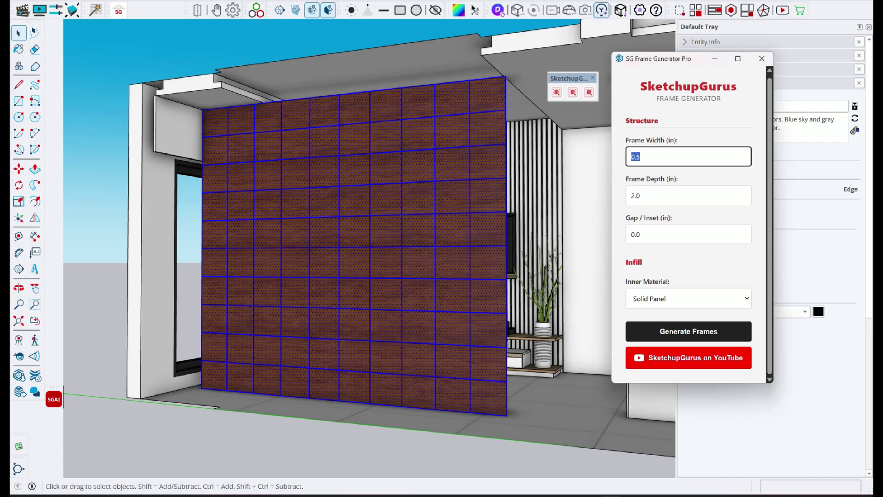
{"action": "type", "text": "1"}
{"action": "key", "text": "Tab"}
{"action": "type", "text": "1"}
{"action": "key", "text": "Tab"}
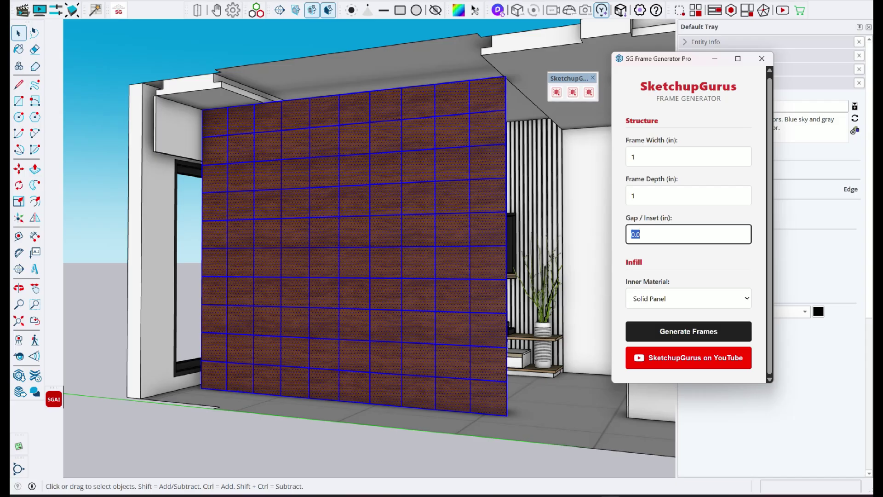
Step: Generate frames with the Empty Hole inner material across the wall tiles, and undo them
{"action": "left_click", "coordinate": [689, 298]}
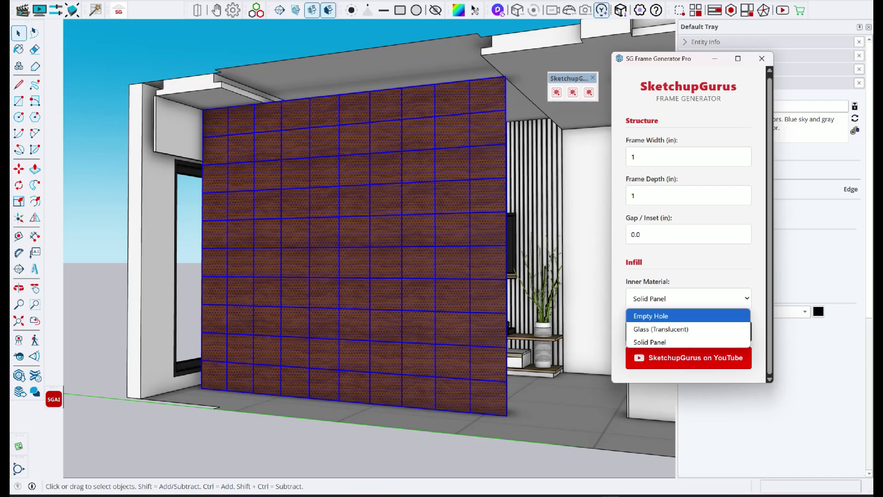
{"action": "left_click", "coordinate": [651, 316]}
{"action": "left_click", "coordinate": [689, 331]}
{"action": "mouse_move", "coordinate": [359, 251]}
{"action": "middle_mouse_down"}
{"action": "mouse_move", "coordinate": [442, 253]}
{"action": "mouse_move", "coordinate": [377, 198]}
{"action": "mouse_move", "coordinate": [369, 251]}
{"action": "middle_mouse_up"}
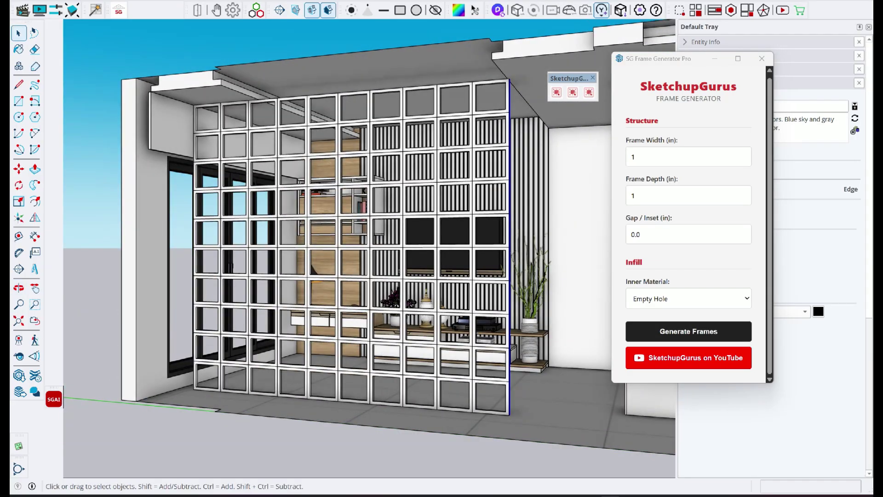
{"action": "key", "text": "ctrl+z"}
Step: Generate frames with the Glass (Translucent) inner material across the wall tiles, and undo them
{"action": "left_click", "coordinate": [689, 298]}
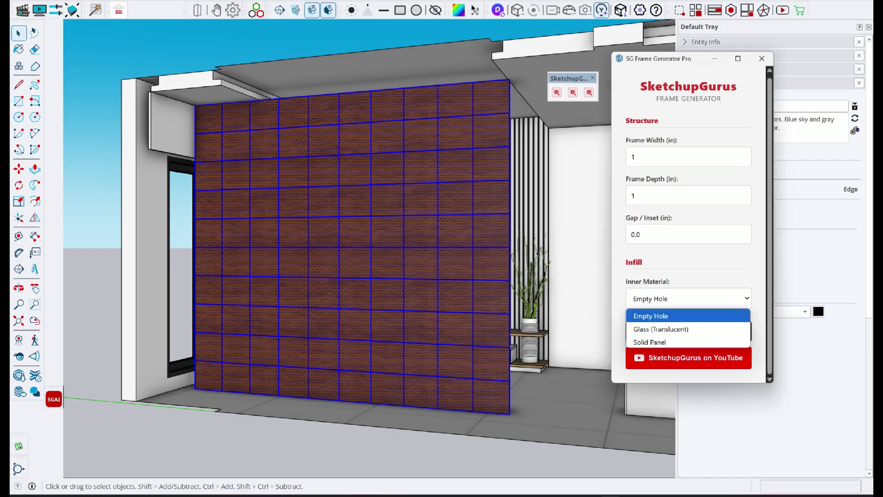
{"action": "left_click", "coordinate": [662, 329]}
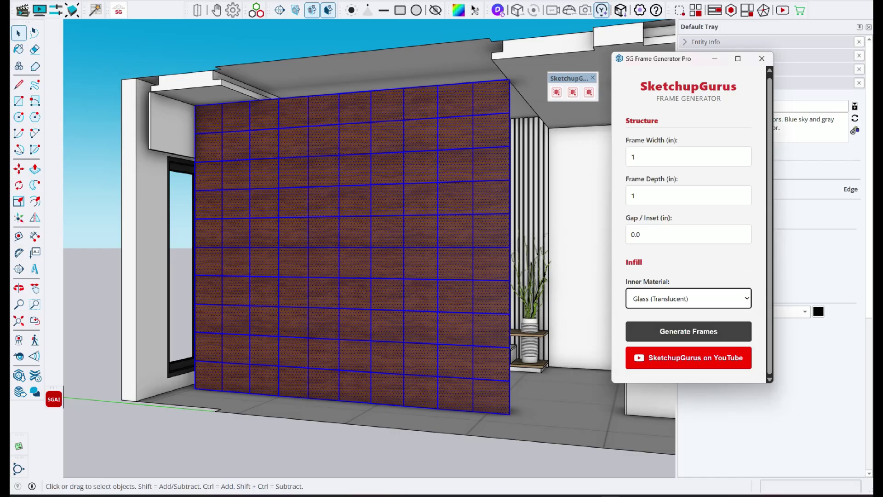
{"action": "left_click", "coordinate": [689, 331]}
{"action": "mouse_move", "coordinate": [414, 244]}
{"action": "middle_mouse_down"}
{"action": "mouse_move", "coordinate": [405, 235]}
{"action": "mouse_move", "coordinate": [401, 322]}
{"action": "mouse_move", "coordinate": [417, 248]}
{"action": "middle_mouse_up"}
{"action": "key", "text": "space"}
{"action": "key", "text": "ctrl+z"}
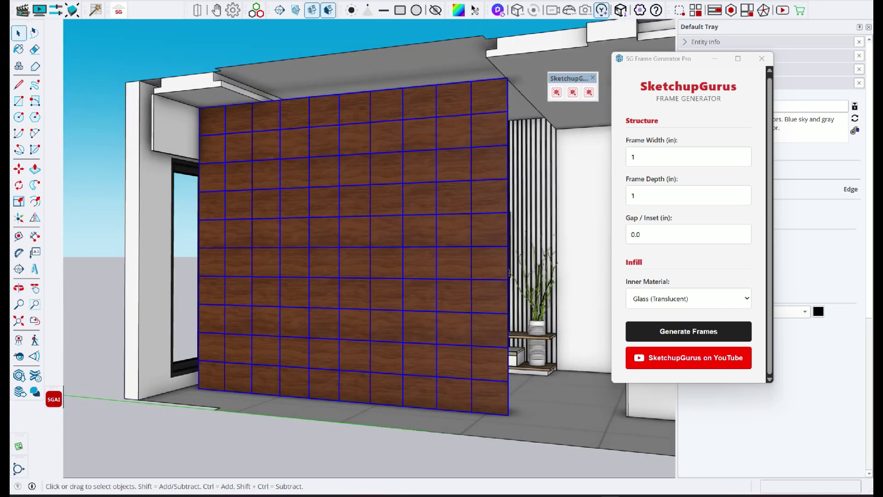
Step: Generate frames with the Solid Panel inner material across the wall tiles
{"action": "left_click", "coordinate": [688, 299]}
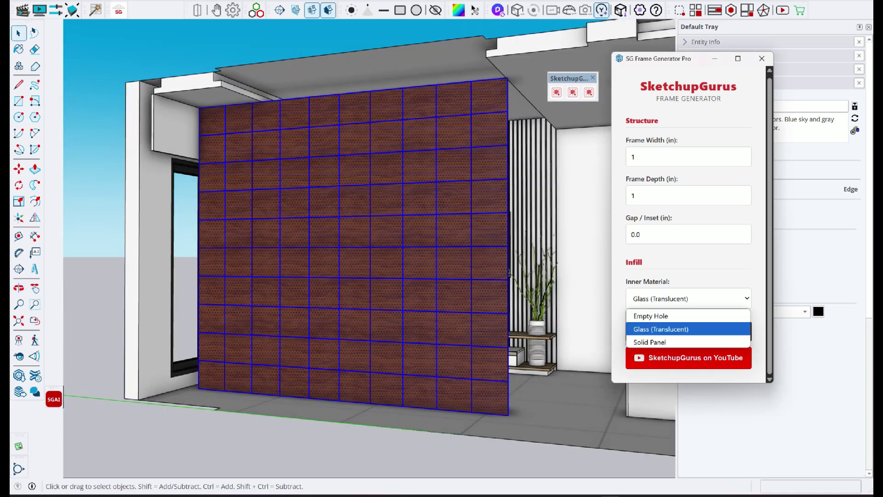
{"action": "left_click", "coordinate": [651, 343]}
{"action": "left_click", "coordinate": [689, 332]}
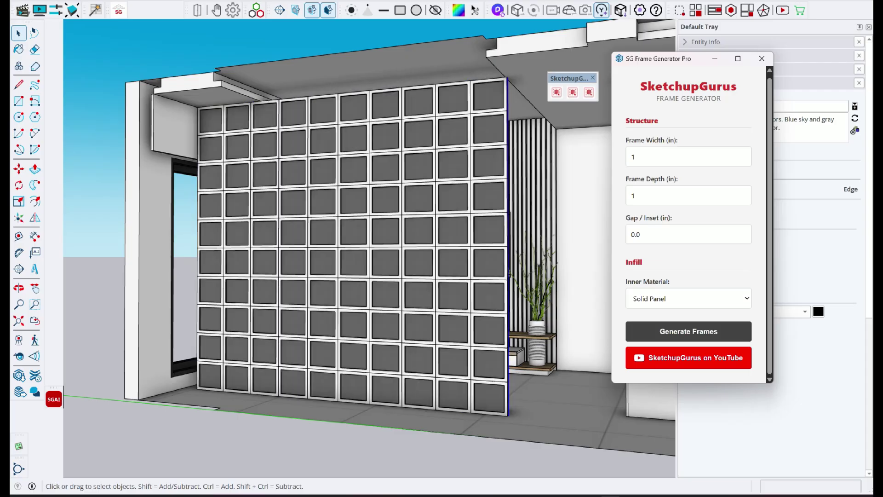
{"action": "middle_click_drag", "start_coordinate": [405, 258], "coordinate": [441, 161]}
{"action": "key", "text": "space"}
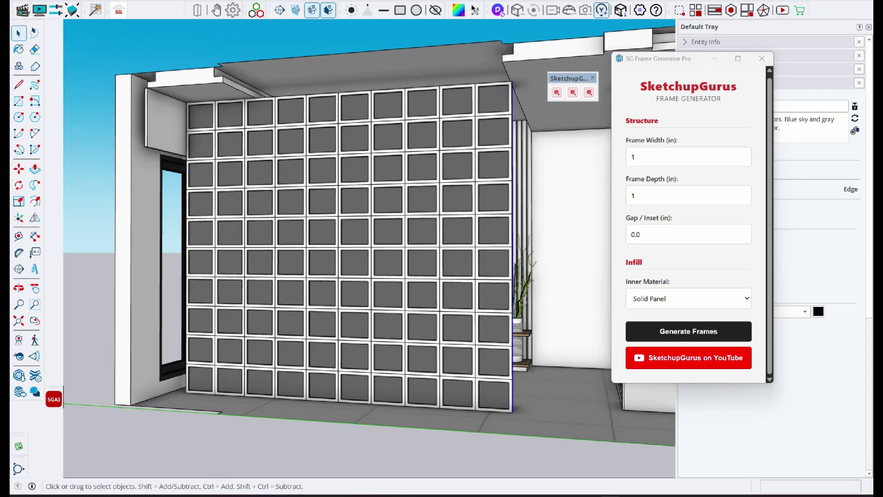
Step: Undo the solid-panel frames and the wall's tile subdivision, and close the Frame Generator
{"action": "key", "text": "ctrl+z"}
{"action": "middle_click_drag", "start_coordinate": [368, 248], "coordinate": [354, 254]}
{"action": "key", "text": "space"}
{"action": "key", "text": "ctrl+z"}
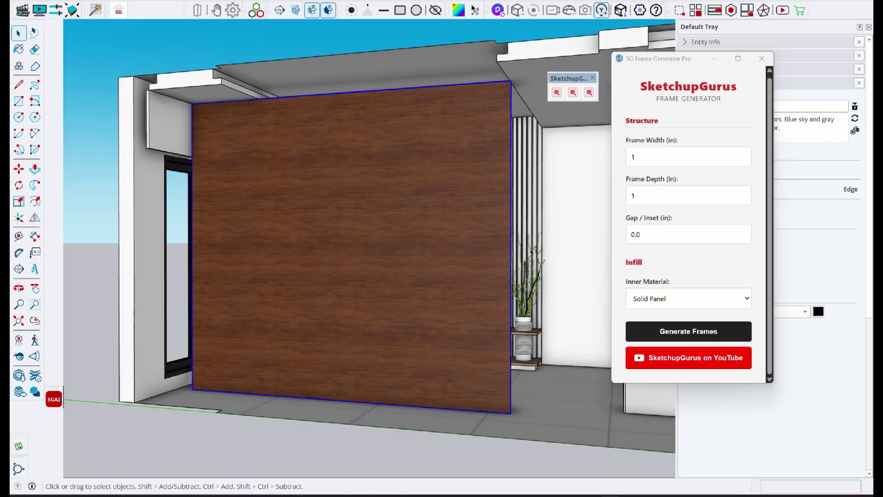
{"action": "middle_click_drag", "start_coordinate": [368, 248], "coordinate": [364, 245]}
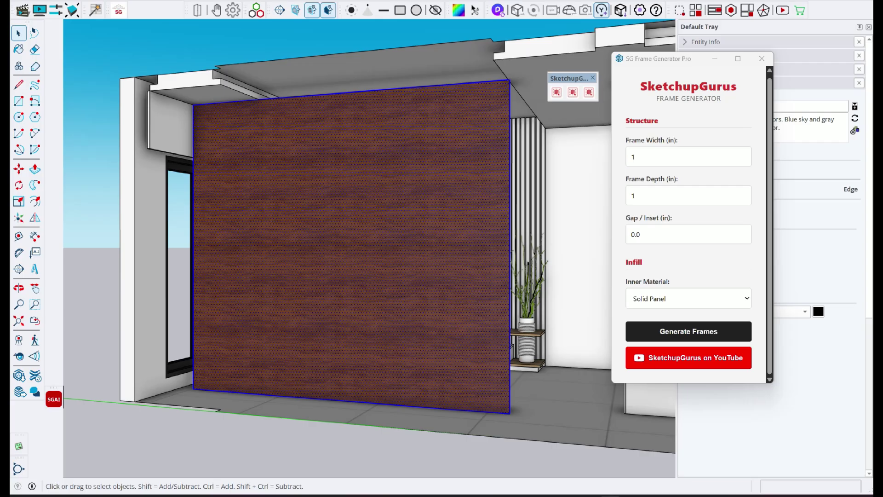
{"action": "left_click", "coordinate": [762, 58]}
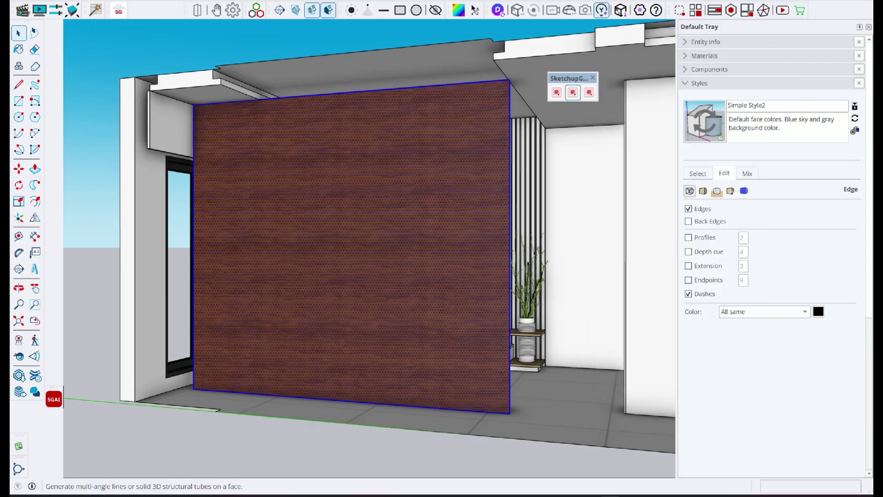
Step: In the Grid & Tube generator, set the line spacing to 12 in, base angle to 0 degrees and pattern style to Parallel Lines
{"action": "left_click", "coordinate": [573, 93]}
{"action": "left_click_drag", "start_coordinate": [506, 35], "coordinate": [622, 29]}
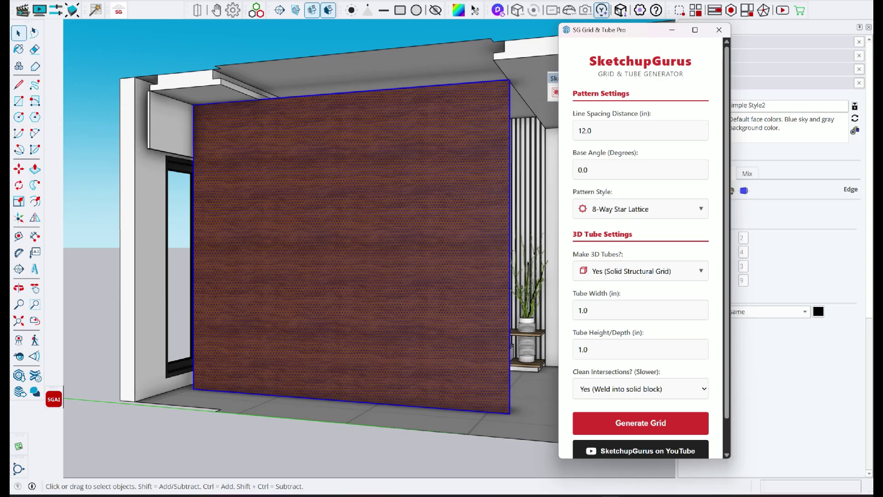
{"action": "left_click_drag", "start_coordinate": [601, 131], "coordinate": [575, 130]}
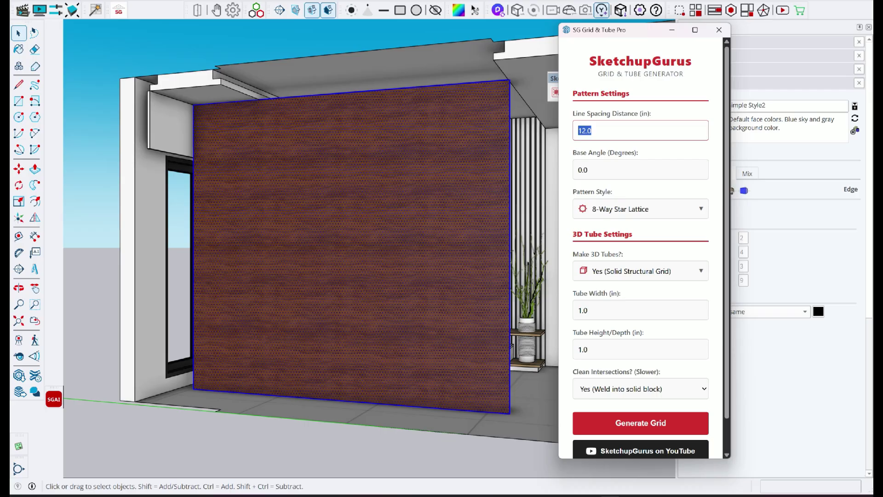
{"action": "type", "text": "12"}
{"action": "key", "text": "Tab"}
{"action": "type", "text": "0"}
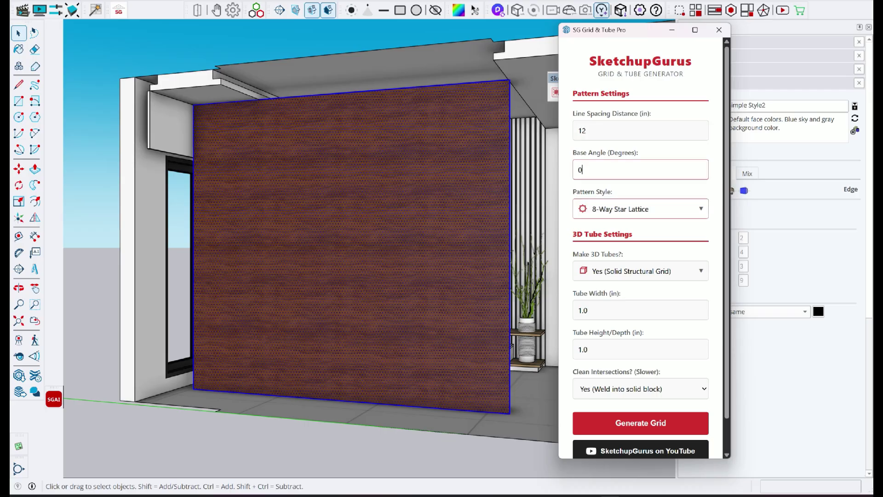
{"action": "left_click", "coordinate": [640, 209]}
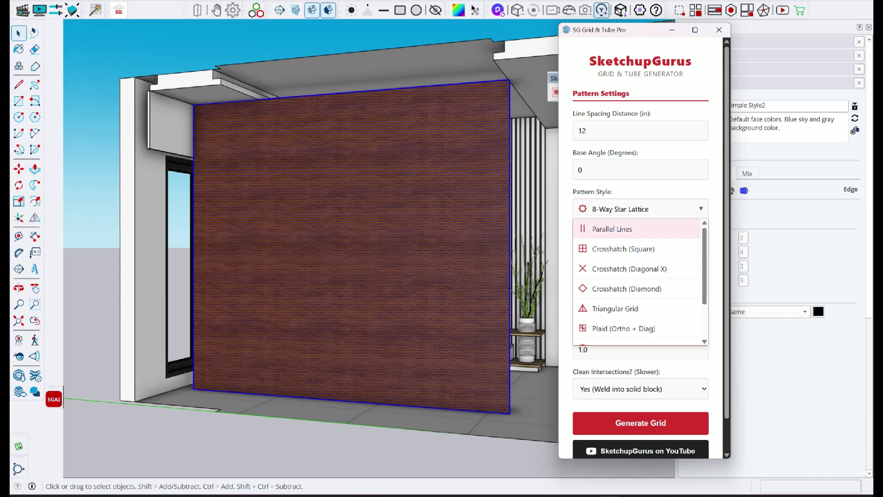
{"action": "left_click", "coordinate": [636, 229]}
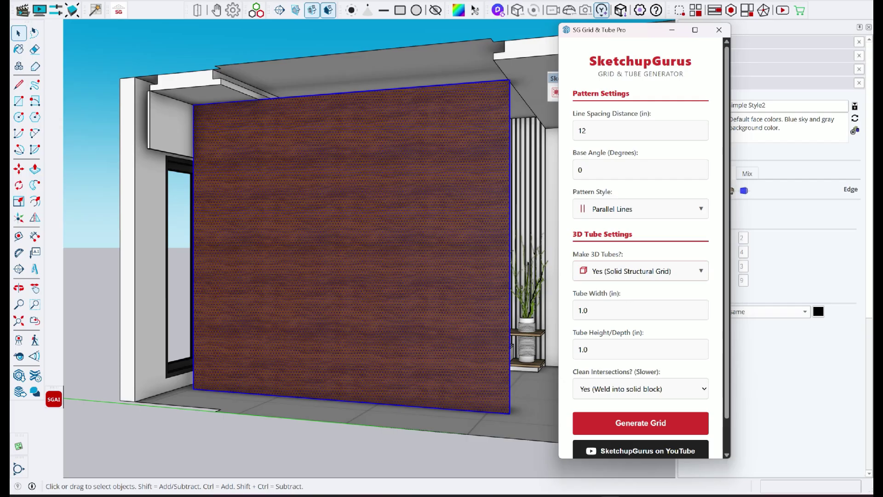
Step: Set the grid's line spacing to 8 in and Clean Intersections to No (Fastest Generation)
{"action": "double_click", "coordinate": [584, 130]}
{"action": "type", "text": "8"}
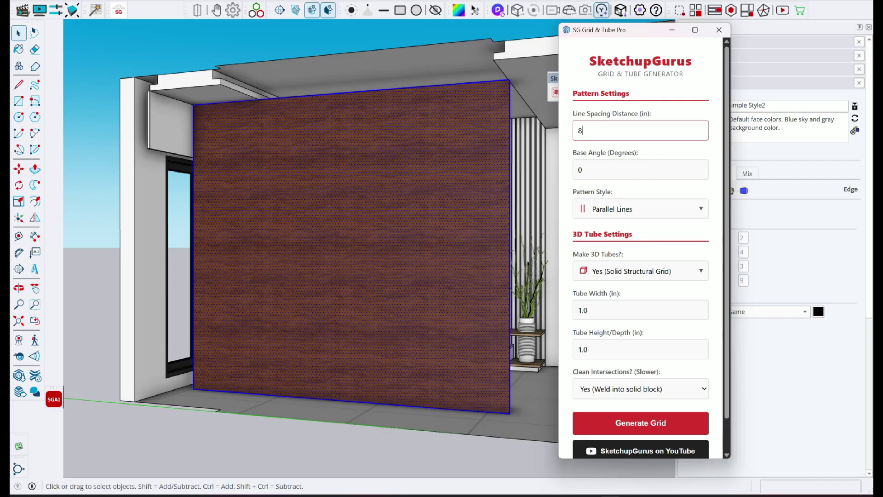
{"action": "scroll", "coordinate": [641, 248], "scroll_direction": "down", "scroll_amount": 1}
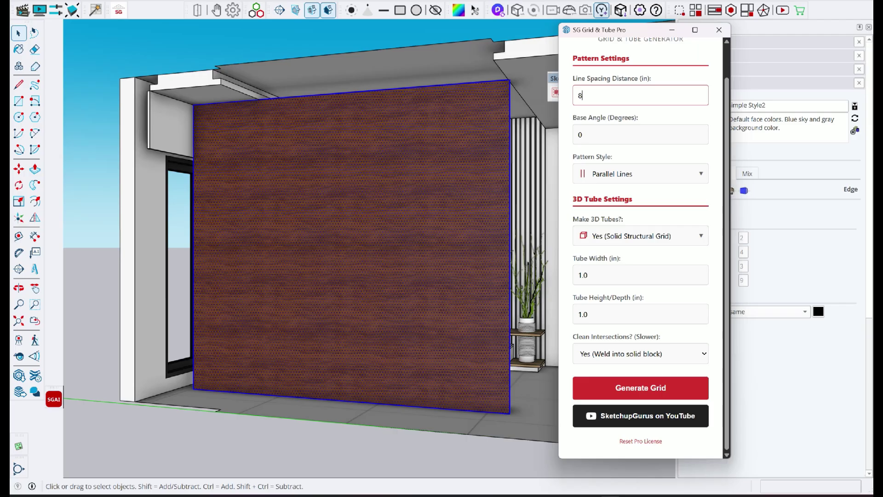
{"action": "left_click", "coordinate": [640, 354]}
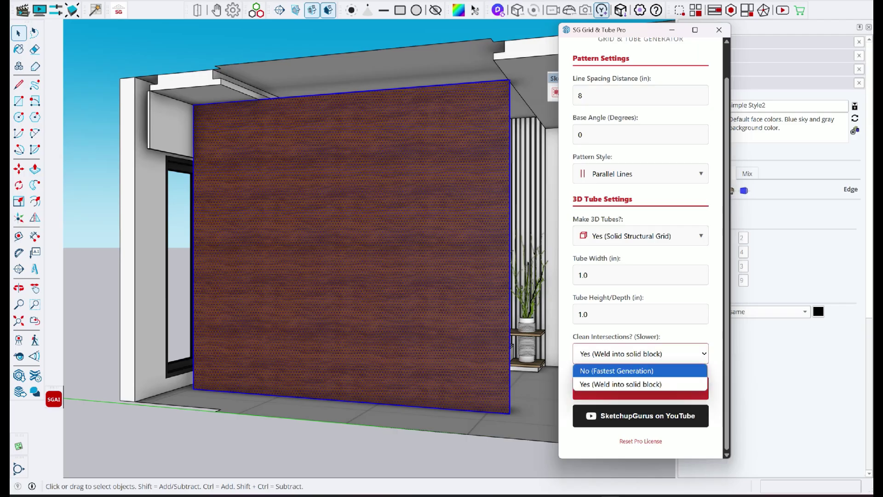
{"action": "left_click", "coordinate": [617, 372]}
Step: Generate the Parallel Lines tubes on the wood wall, and overlay a second set at a base angle of 45 degrees
{"action": "left_click", "coordinate": [641, 389]}
{"action": "mouse_move", "coordinate": [350, 258]}
{"action": "middle_mouse_down"}
{"action": "mouse_move", "coordinate": [424, 260]}
{"action": "mouse_move", "coordinate": [354, 253]}
{"action": "middle_mouse_up"}
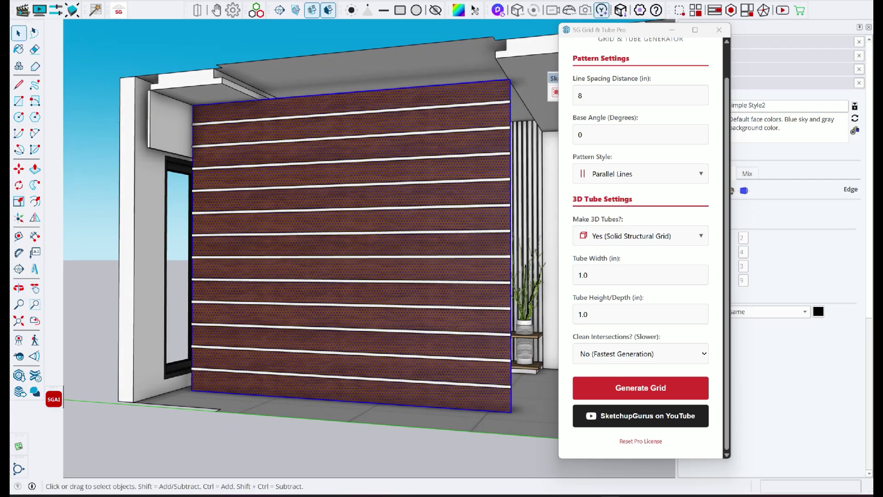
{"action": "scroll", "coordinate": [641, 174], "scroll_direction": "up", "scroll_amount": 1}
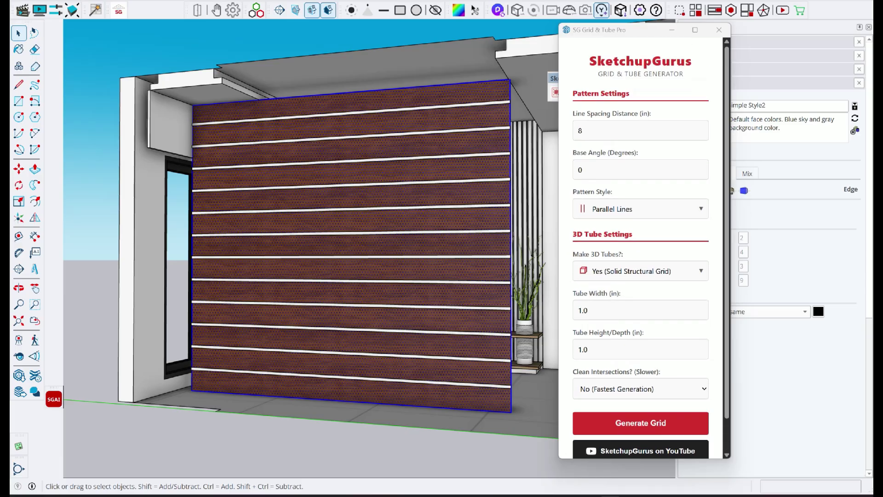
{"action": "double_click", "coordinate": [587, 170]}
{"action": "type", "text": "45"}
{"action": "left_click", "coordinate": [641, 423]}
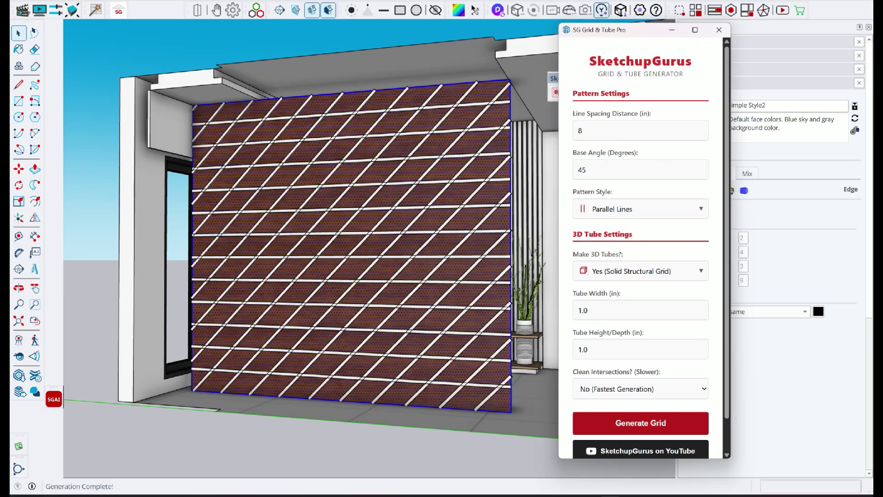
Step: Generate another set of Parallel Lines tubes on the wall at a base angle of 90 degrees
{"action": "double_click", "coordinate": [583, 170]}
{"action": "type", "text": "90"}
{"action": "scroll", "coordinate": [641, 295], "scroll_direction": "down", "scroll_amount": 1}
{"action": "left_click", "coordinate": [641, 388]}
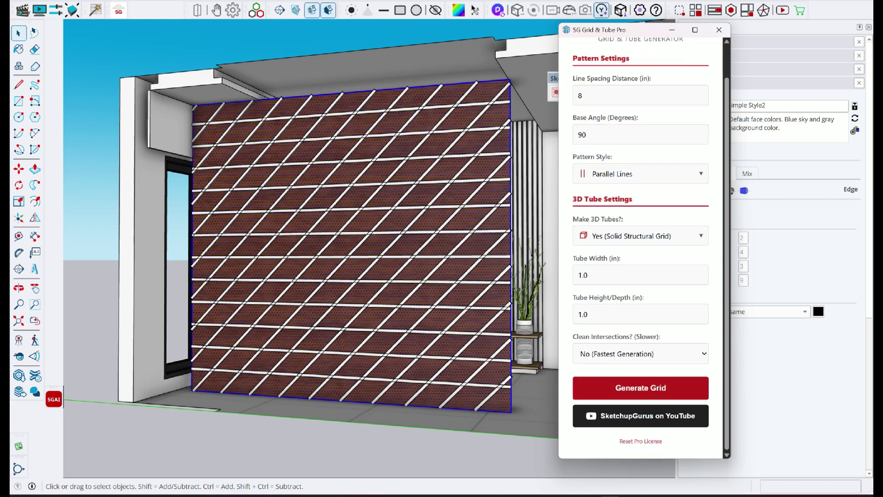
{"action": "mouse_move", "coordinate": [404, 271]}
{"action": "middle_mouse_down"}
{"action": "mouse_move", "coordinate": [453, 277]}
{"action": "mouse_move", "coordinate": [418, 280]}
{"action": "middle_mouse_up"}
{"action": "key", "text": "space"}
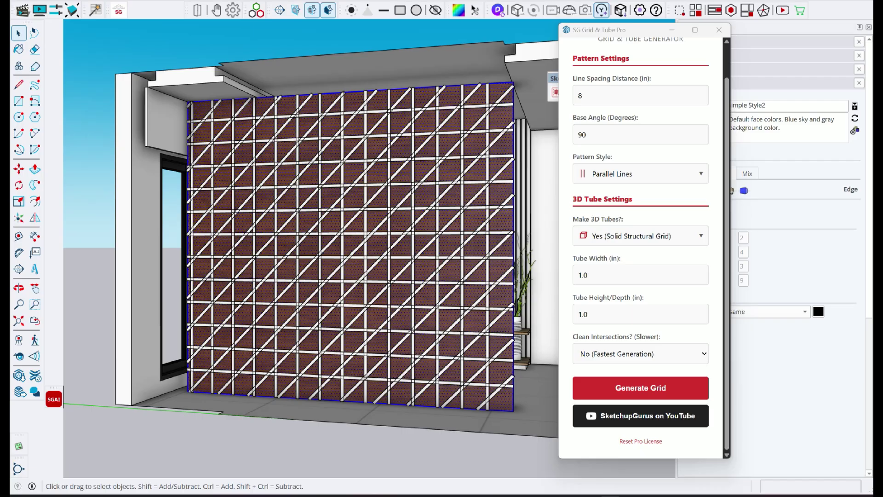
Step: Generate a further set of Parallel Lines tubes on the wall at a base angle of 135 degrees
{"action": "double_click", "coordinate": [582, 135]}
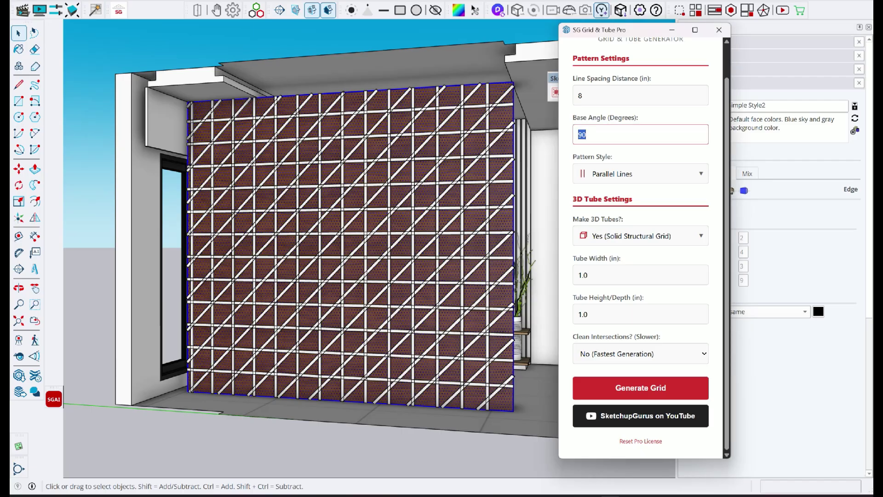
{"action": "type", "text": "135"}
{"action": "left_click", "coordinate": [641, 388]}
{"action": "middle_click_drag", "start_coordinate": [442, 276], "coordinate": [447, 280]}
Step: Undo all four overlaid sets of parallel tubes on the wall
{"action": "key", "text": "ctrl+z"}
{"action": "key", "text": "ctrl+z"}
{"action": "key", "text": "ctrl+z"}
{"action": "key", "text": "ctrl+z"}
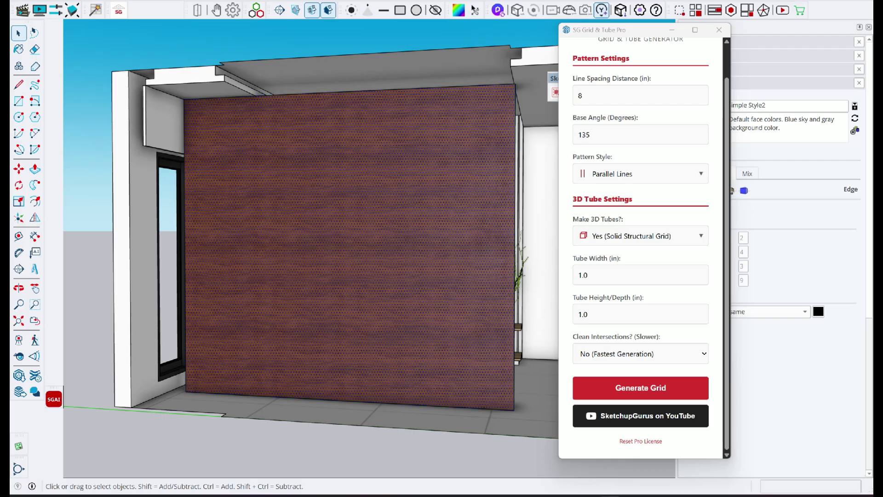
Step: Generate the Crosshatch (Square) tube grid across the wall, and undo it
{"action": "left_click", "coordinate": [641, 173]}
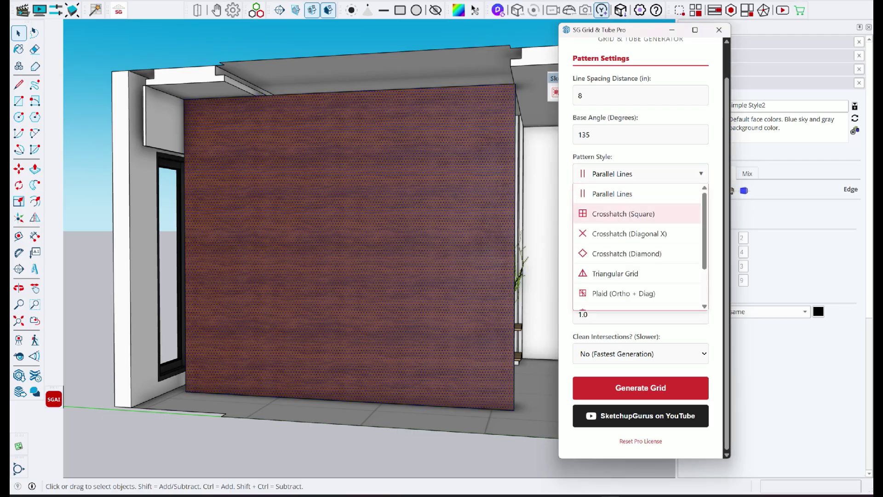
{"action": "left_click", "coordinate": [640, 214]}
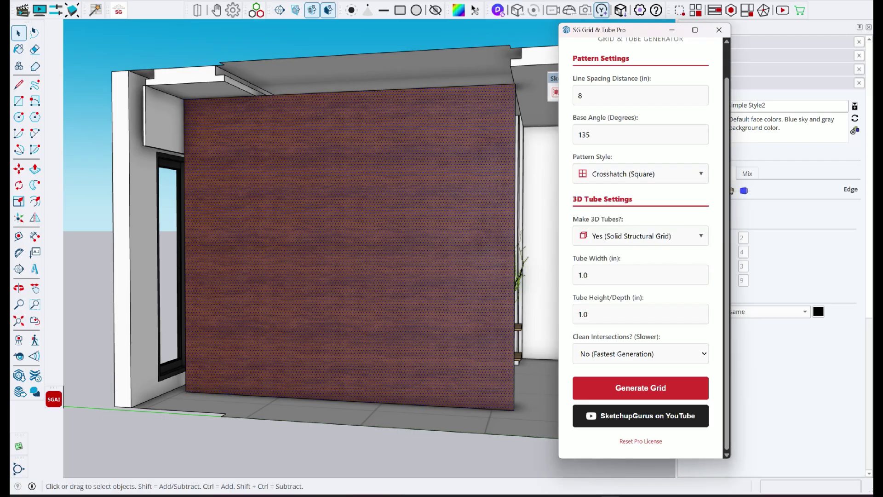
{"action": "left_click", "coordinate": [641, 388]}
{"action": "middle_click_drag", "start_coordinate": [359, 258], "coordinate": [322, 263]}
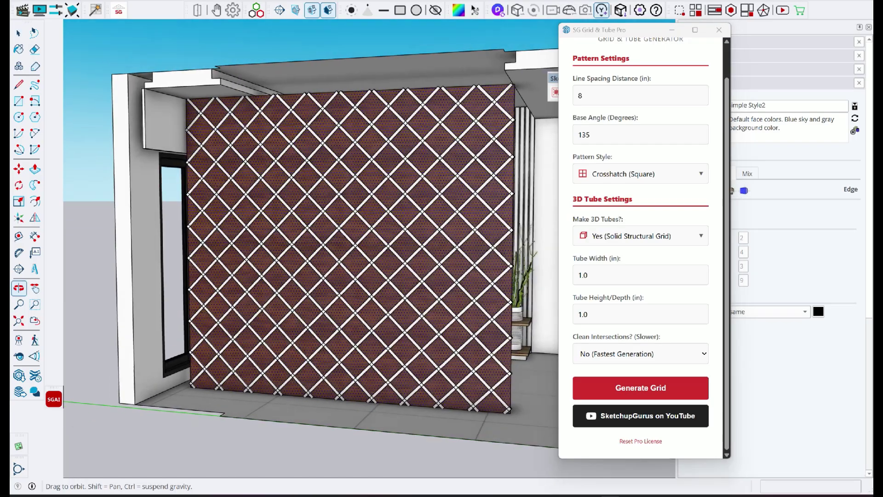
{"action": "scroll", "coordinate": [313, 255], "scroll_direction": "down", "scroll_amount": 1}
{"action": "scroll", "coordinate": [313, 256], "scroll_direction": "up", "scroll_amount": 1}
{"action": "key", "text": "ctrl+z"}
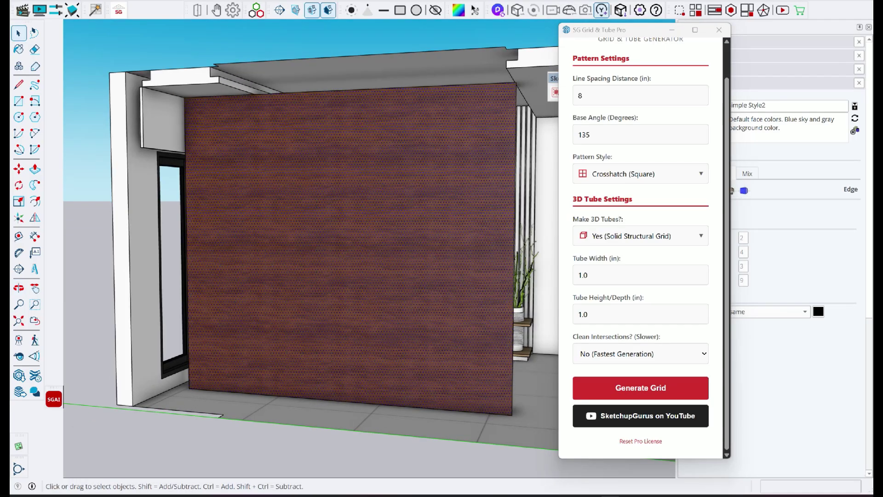
Step: Generate the Crosshatch (Diagonal X) tube grid across the wall and inspect its tube intersections up close
{"action": "left_click", "coordinate": [641, 173]}
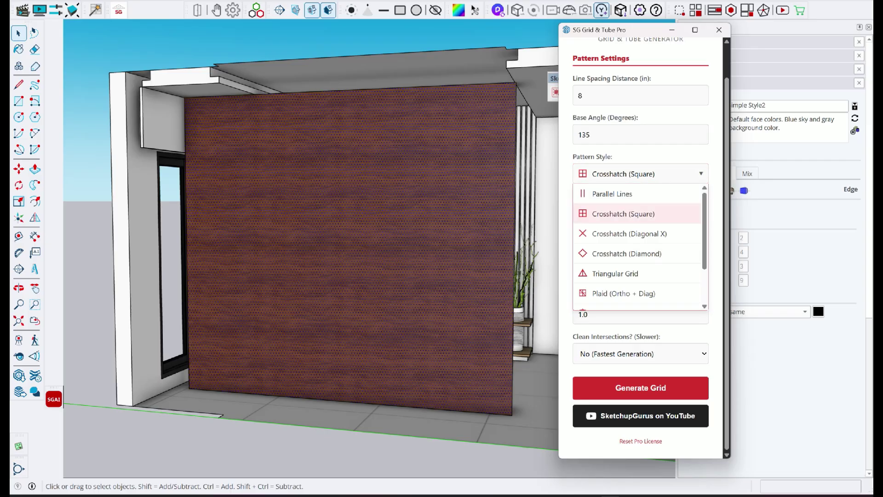
{"action": "left_click", "coordinate": [628, 234]}
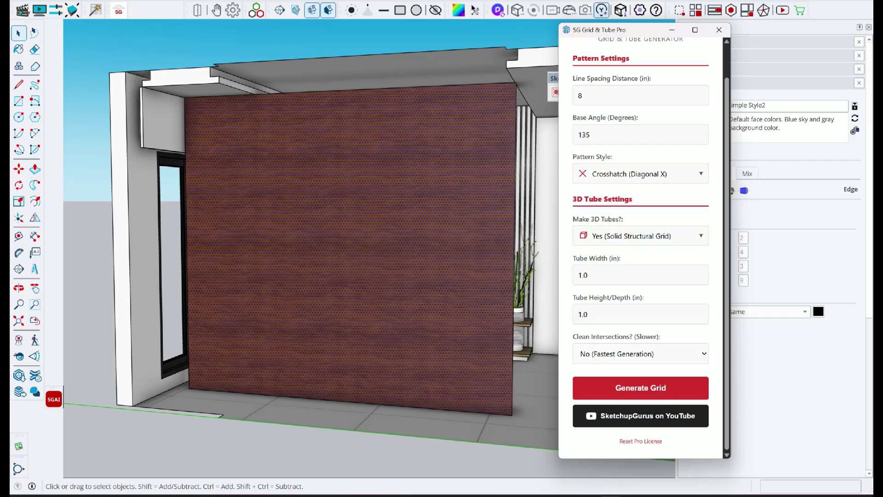
{"action": "left_click", "coordinate": [641, 388]}
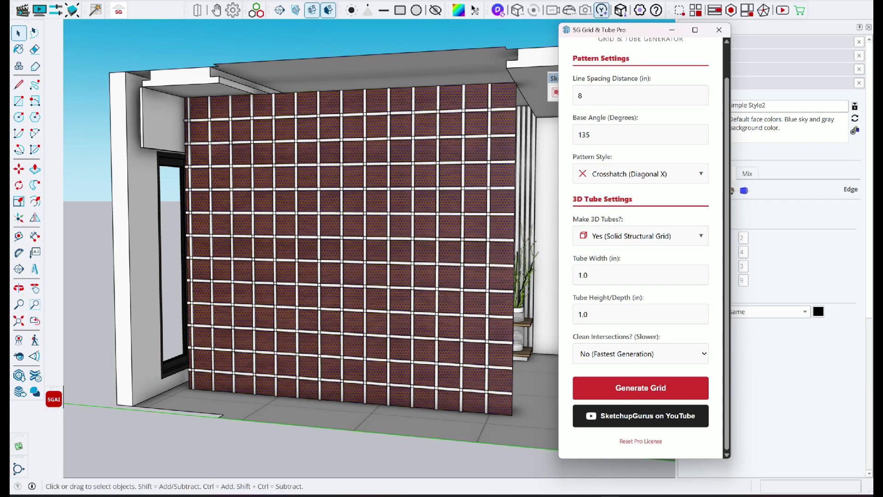
{"action": "scroll", "coordinate": [399, 251], "scroll_direction": "up", "scroll_amount": 1}
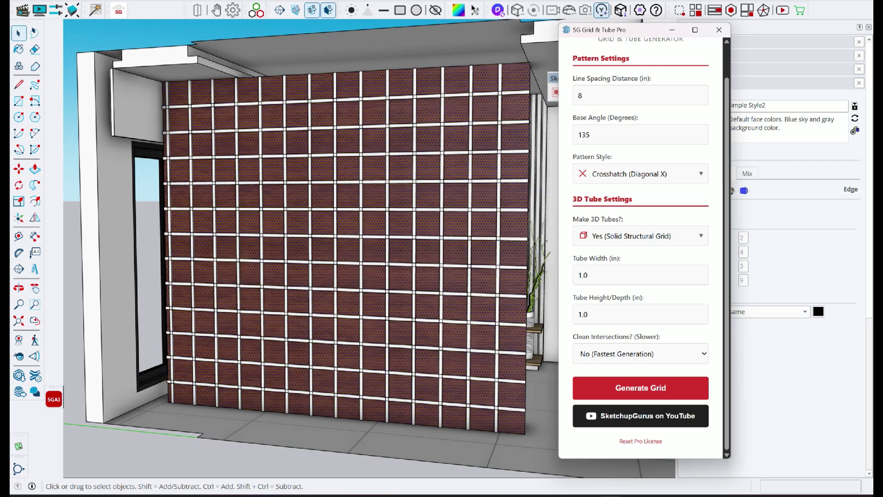
{"action": "scroll", "coordinate": [400, 251], "scroll_direction": "up", "scroll_amount": 15}
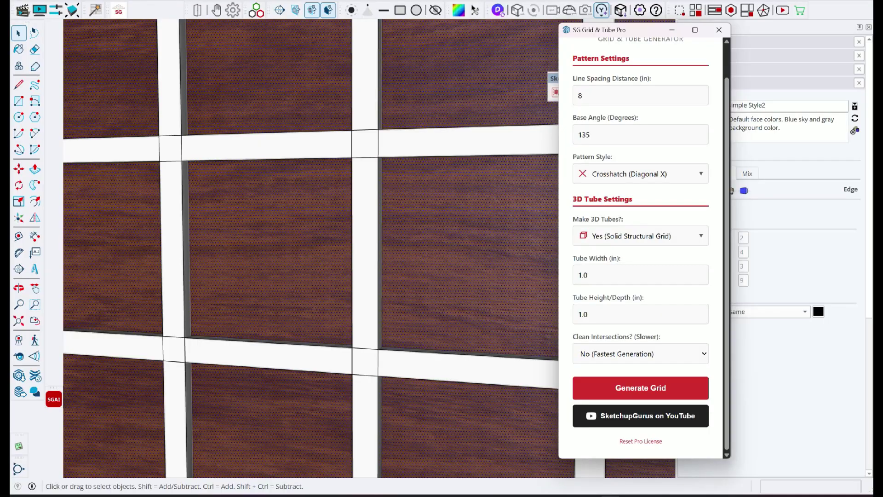
Step: Delete the Diagonal X tube grid from the wall
{"action": "left_click", "coordinate": [365, 251]}
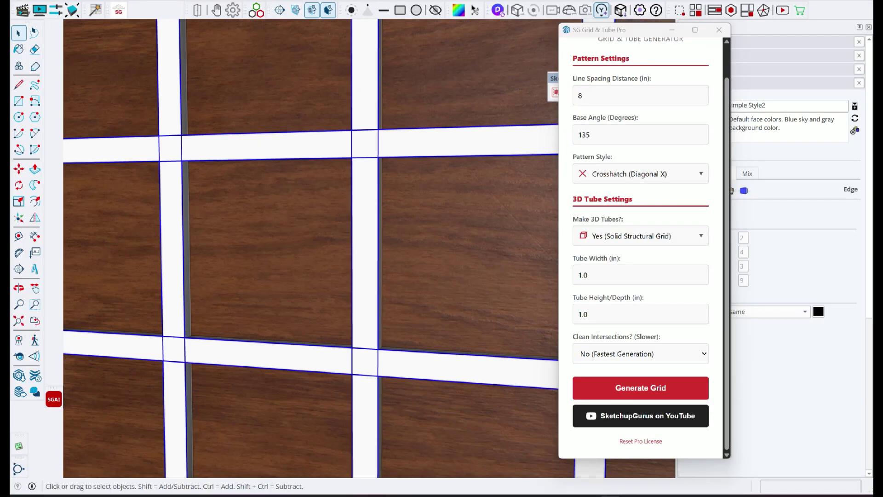
{"action": "key", "text": "Delete"}
{"action": "scroll", "coordinate": [399, 251], "scroll_direction": "down", "scroll_amount": 10}
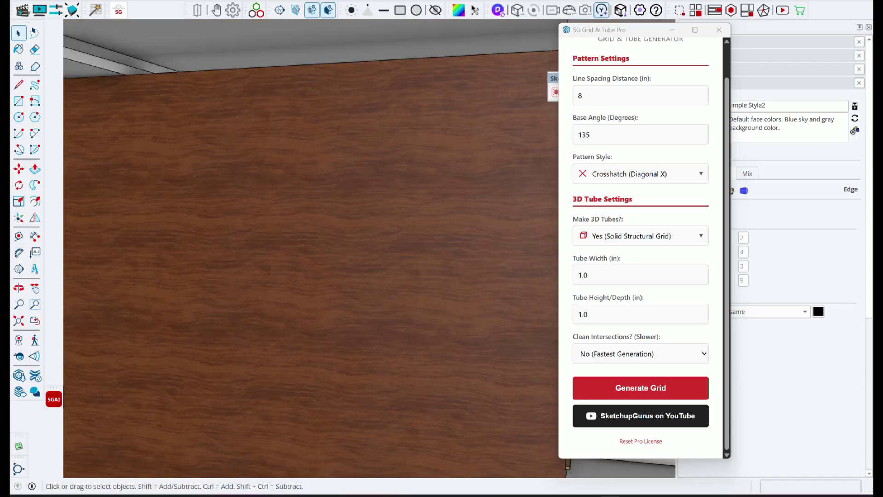
{"action": "middle_click_drag", "start_coordinate": [399, 251], "coordinate": [410, 229]}
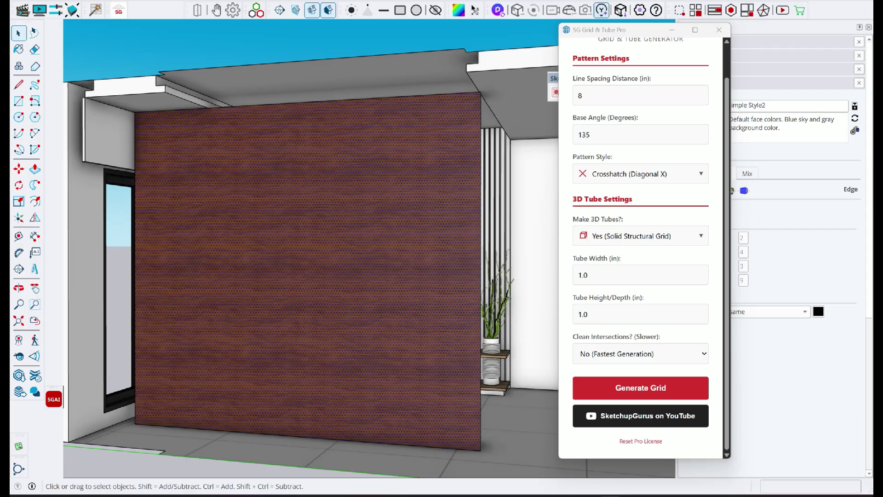
Step: Generate the Diagonal X grid with Clean Intersections set to Yes (Weld into solid block), inspect it, and undo it
{"action": "left_click", "coordinate": [640, 354]}
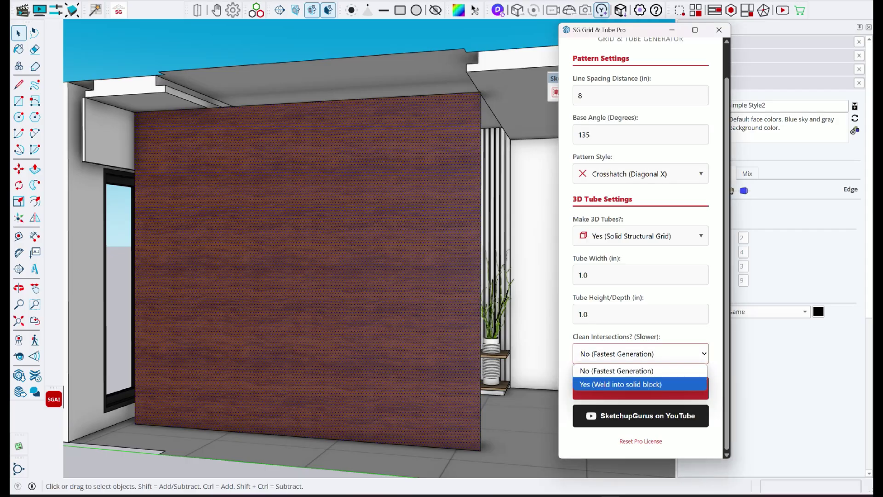
{"action": "left_click", "coordinate": [640, 385]}
{"action": "left_click", "coordinate": [640, 387]}
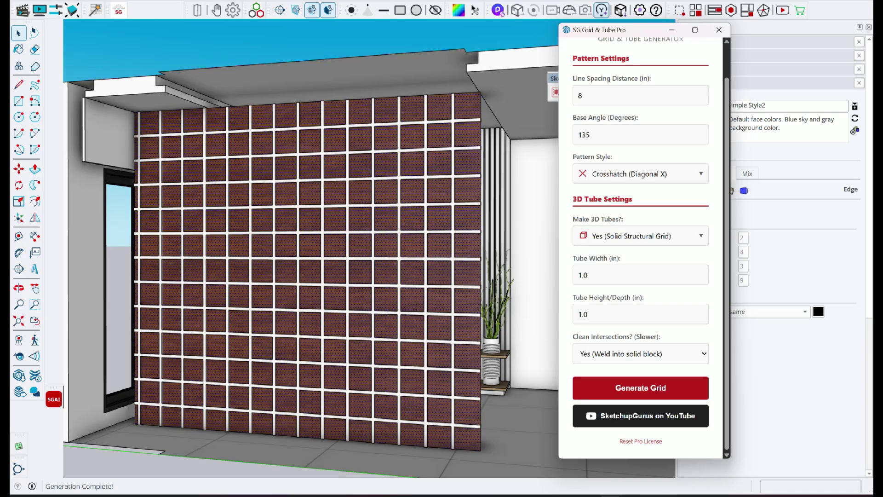
{"action": "scroll", "coordinate": [322, 258], "scroll_direction": "up", "scroll_amount": 6}
{"action": "scroll", "coordinate": [322, 257], "scroll_direction": "down", "scroll_amount": 6}
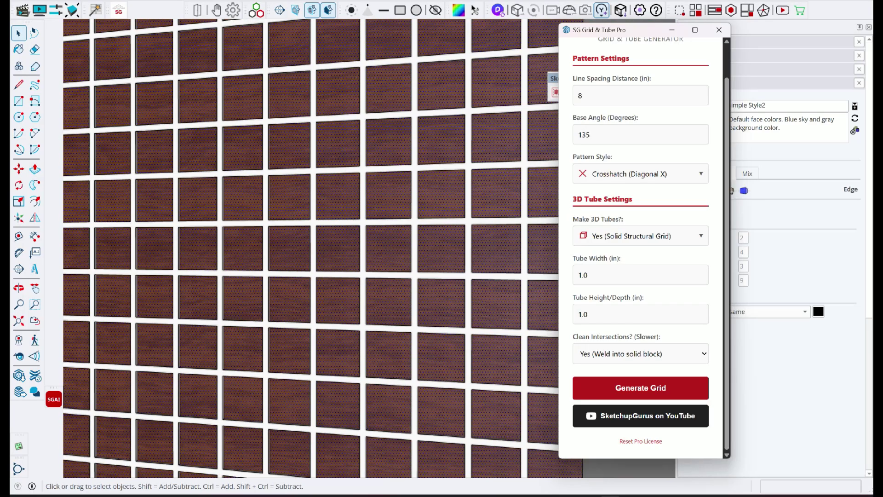
{"action": "middle_click_drag", "start_coordinate": [322, 258], "coordinate": [348, 258]}
{"action": "key", "text": "ctrl+z"}
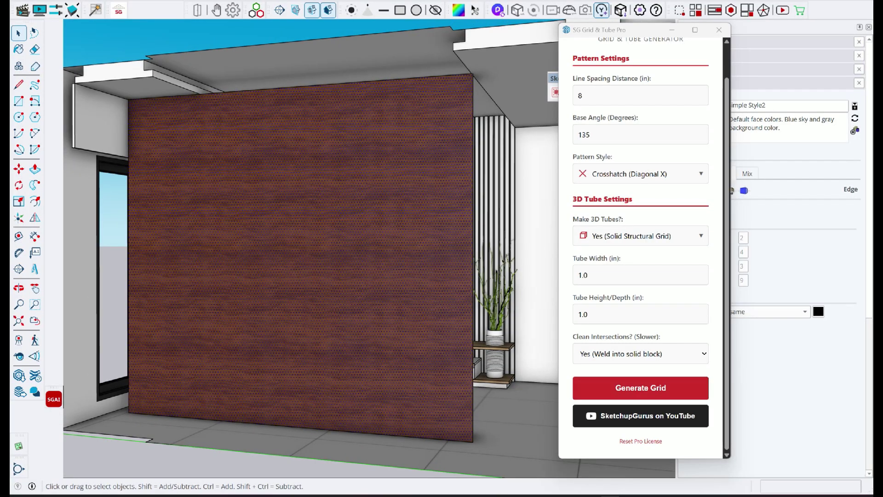
Step: Generate the Crosshatch (Diamond) grid with welded intersections across the wall, and remove it again
{"action": "left_click", "coordinate": [641, 173]}
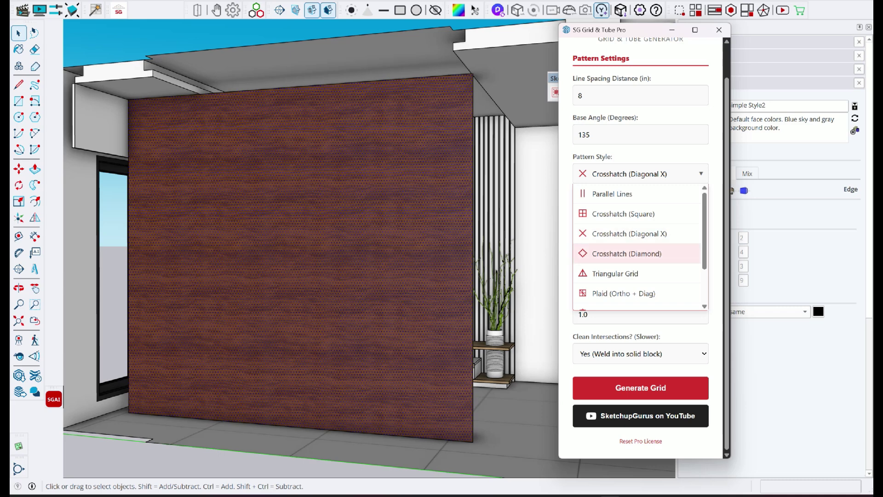
{"action": "left_click", "coordinate": [626, 254]}
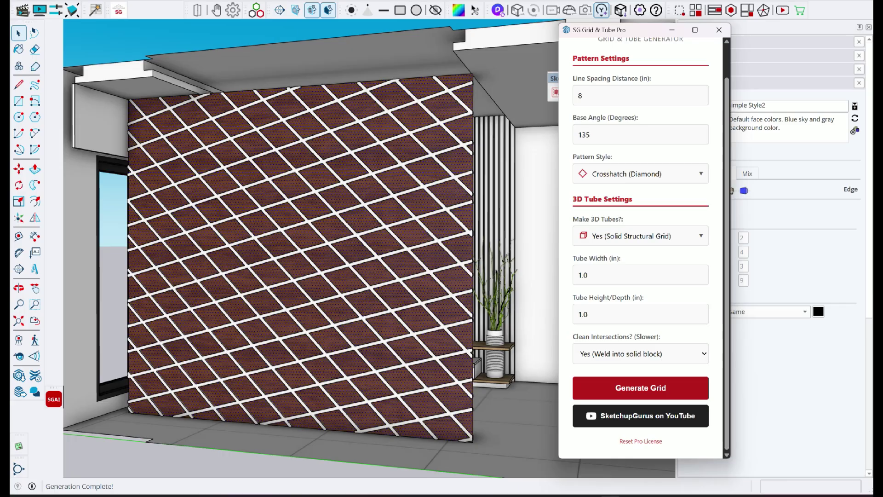
{"action": "key", "text": "ctrl+z"}
{"action": "left_click", "coordinate": [302, 251]}
{"action": "key", "text": "Delete"}
{"action": "left_click", "coordinate": [322, 251]}
Step: Set the base angle to 0 and Clean Intersections to No (Fastest Generation), generate the Crosshatch (Diamond) grid, and undo it
{"action": "left_click", "coordinate": [598, 134]}
{"action": "double_click", "coordinate": [583, 135]}
{"action": "type", "text": "0"}
{"action": "left_click", "coordinate": [640, 354]}
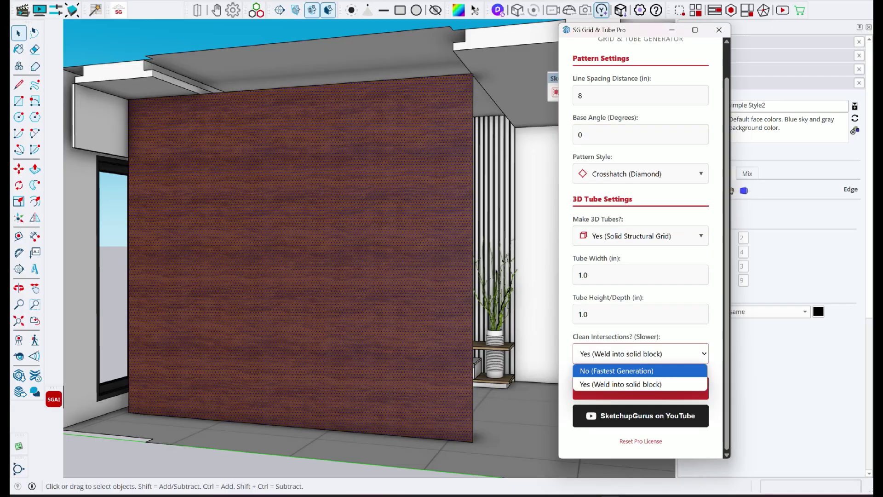
{"action": "left_click", "coordinate": [616, 370]}
{"action": "left_click", "coordinate": [622, 393]}
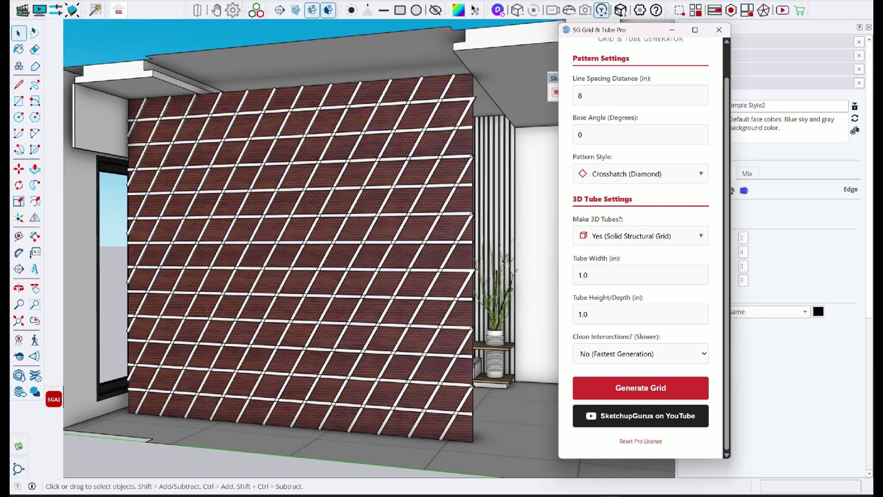
{"action": "key", "text": "ctrl+z"}
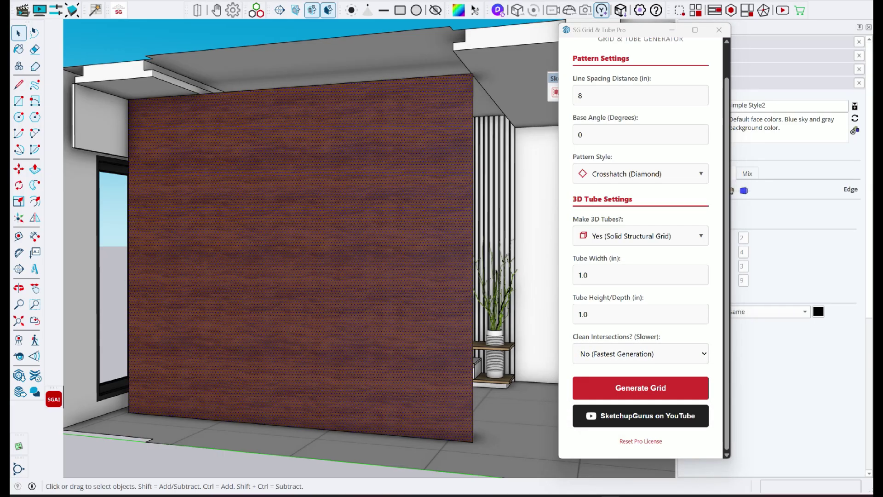
Step: Generate the Triangular Grid tube pattern across the wall, and undo it
{"action": "left_click", "coordinate": [640, 174]}
{"action": "left_click", "coordinate": [615, 274]}
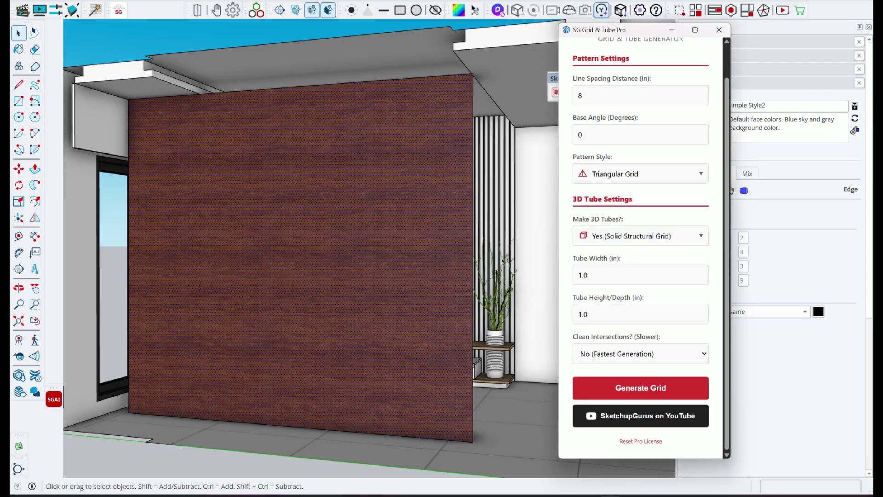
{"action": "left_click", "coordinate": [640, 388]}
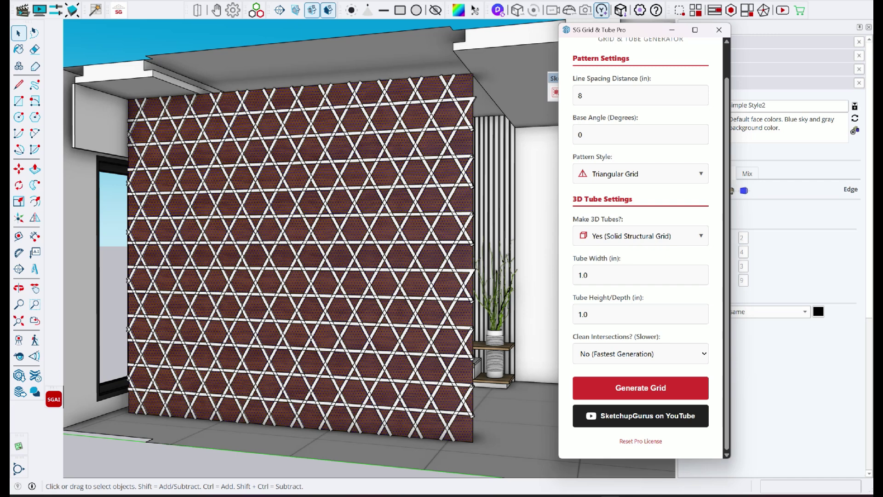
{"action": "key", "text": "ctrl+z"}
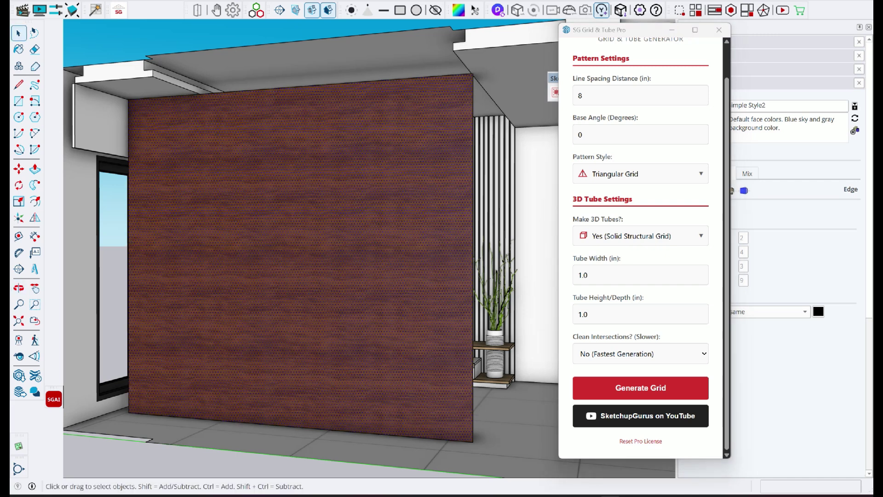
Step: Generate the Plaid (Ortho + Diag) tube grid across the wood wall, and undo it
{"action": "left_click", "coordinate": [640, 174]}
{"action": "scroll", "coordinate": [640, 221], "scroll_direction": "down", "scroll_amount": 2}
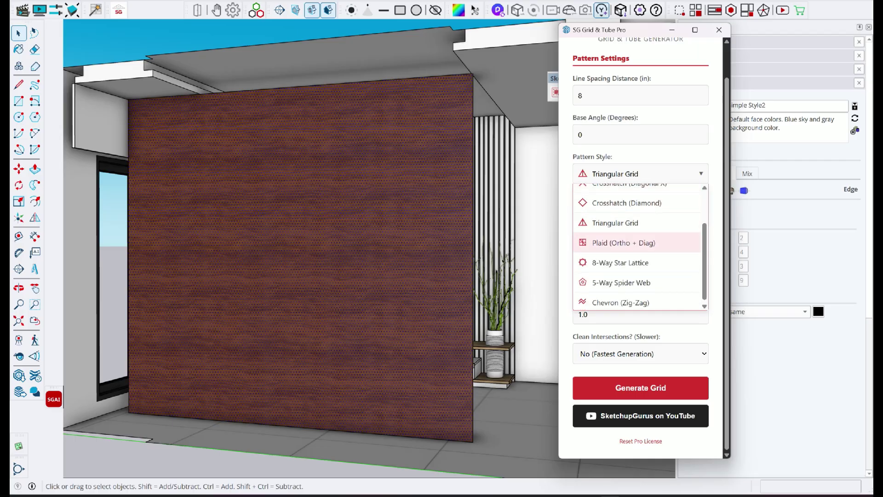
{"action": "left_click", "coordinate": [624, 242]}
{"action": "left_click", "coordinate": [641, 388]}
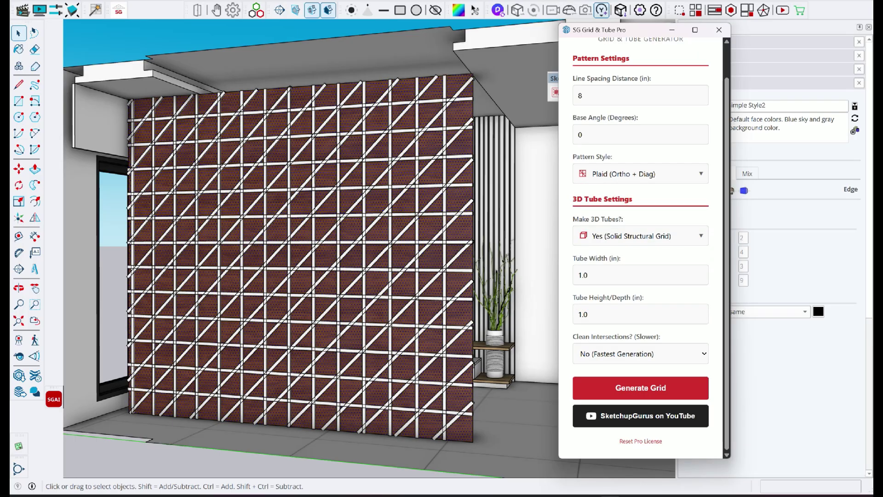
{"action": "middle_click", "coordinate": [507, 322]}
{"action": "key", "text": "ctrl+z"}
Step: Generate the 8-Way Star Lattice tube grid across the wood wall, and undo it
{"action": "left_click", "coordinate": [641, 175]}
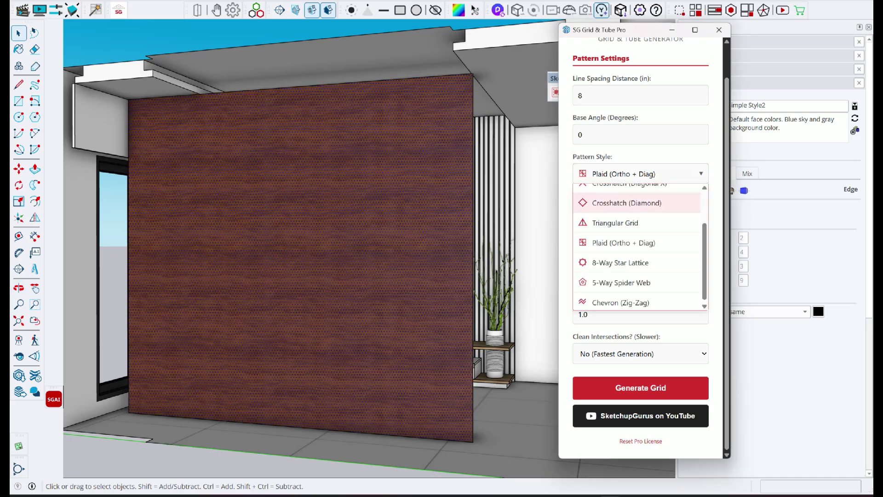
{"action": "left_click", "coordinate": [620, 261]}
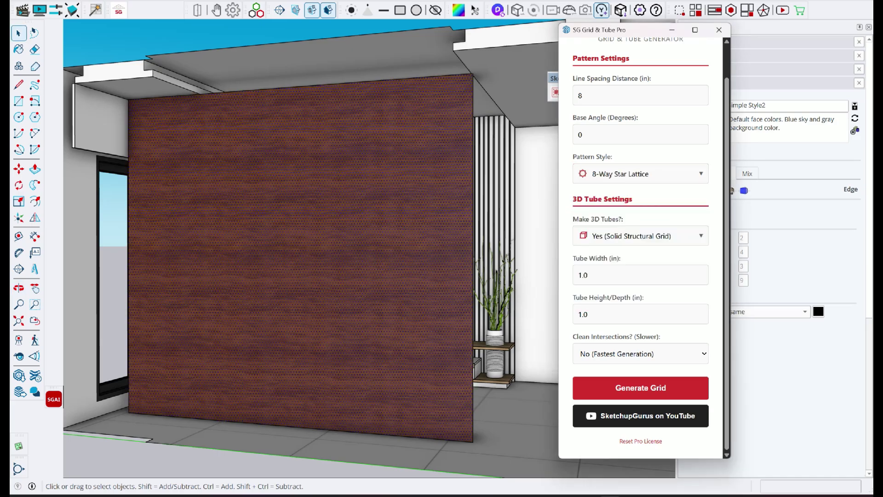
{"action": "left_click", "coordinate": [640, 388]}
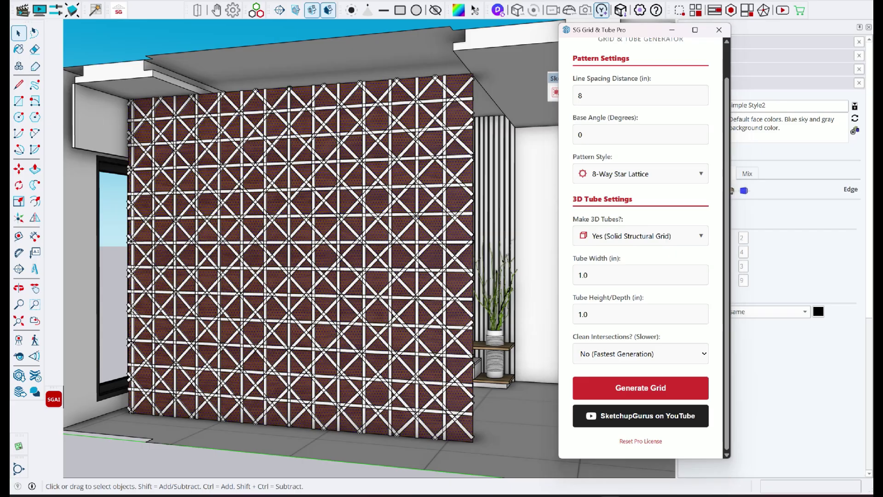
{"action": "key", "text": "ctrl+z"}
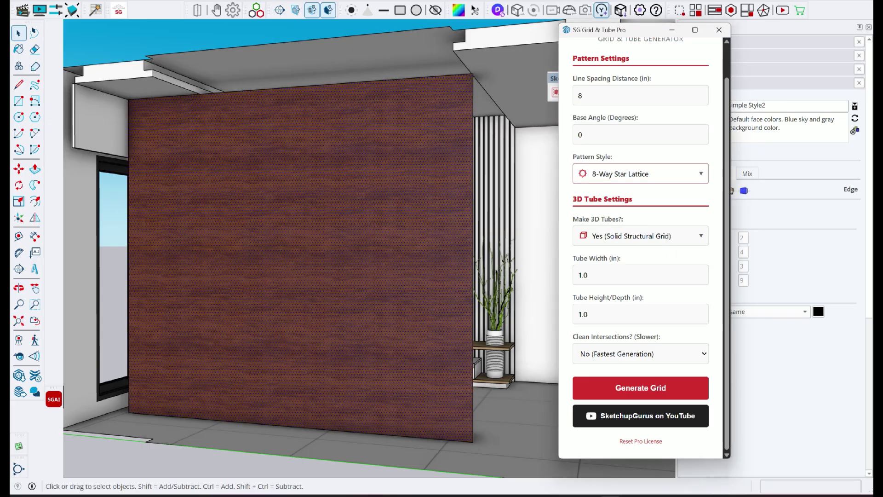
Step: Generate the 5-Way Spider Web tube grid across the wood wall, and remove it again
{"action": "left_click", "coordinate": [641, 174]}
{"action": "left_click", "coordinate": [621, 281]}
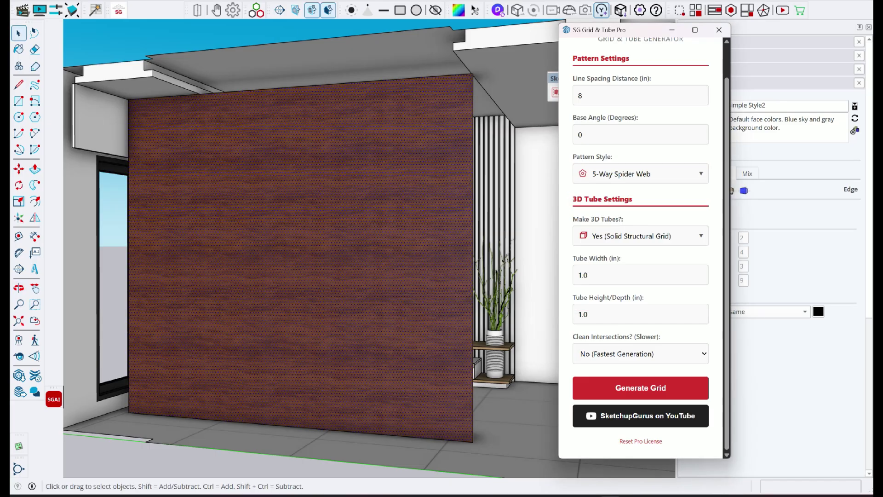
{"action": "left_click", "coordinate": [640, 388]}
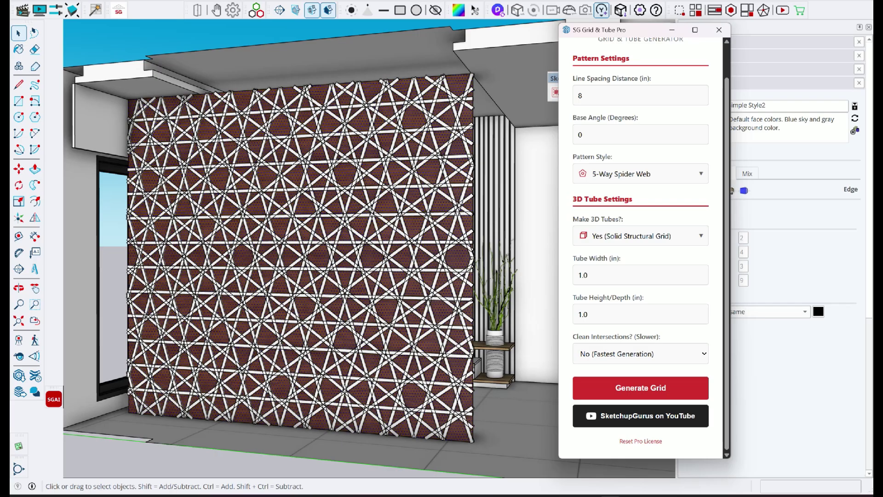
{"action": "key", "text": "ctrl+z"}
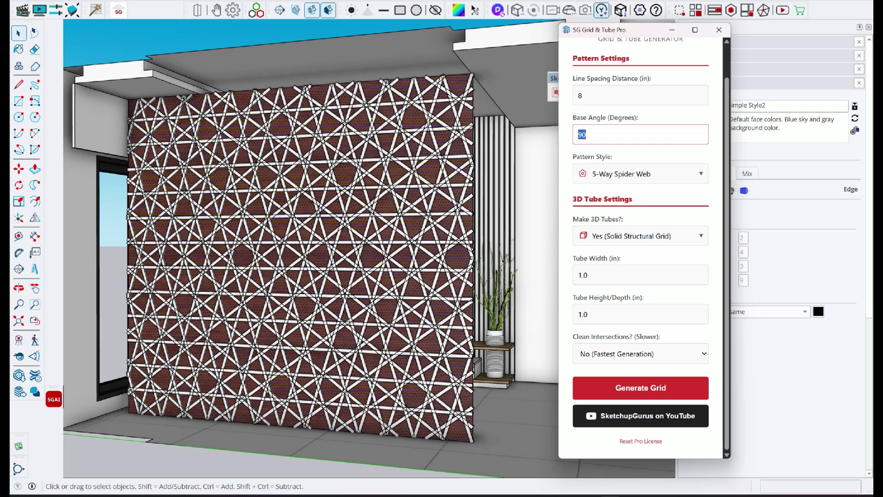
{"action": "left_click", "coordinate": [372, 213]}
{"action": "key", "text": "Delete"}
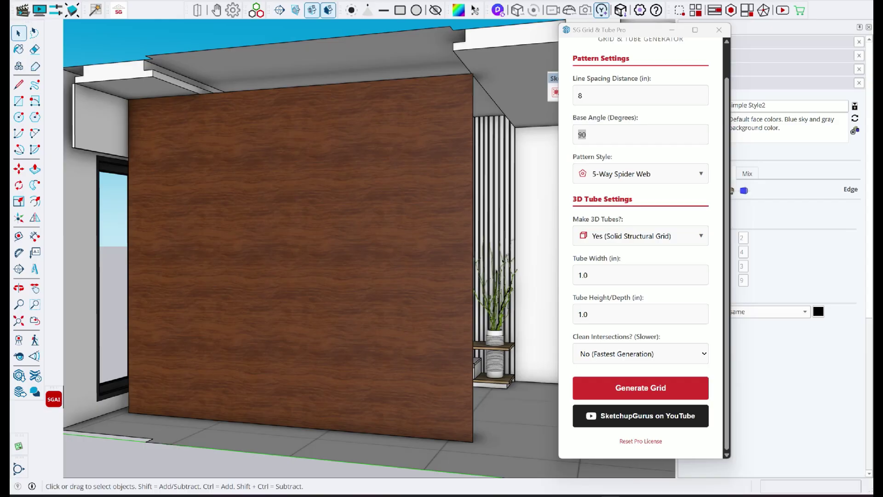
Step: Set the base angle to 0 and Clean Intersections to Yes (Weld into solid block)
{"action": "left_click_drag", "start_coordinate": [593, 135], "coordinate": [566, 133]}
{"action": "type", "text": "0"}
{"action": "left_click", "coordinate": [641, 354]}
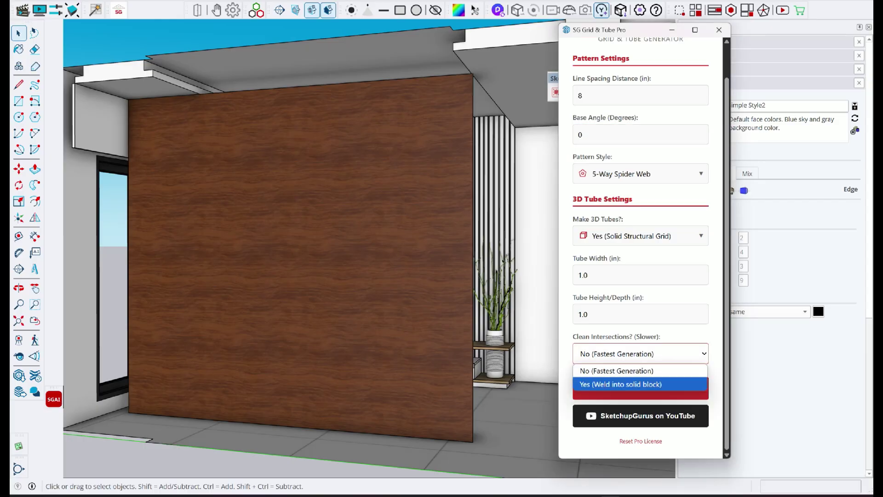
{"action": "left_click", "coordinate": [621, 384]}
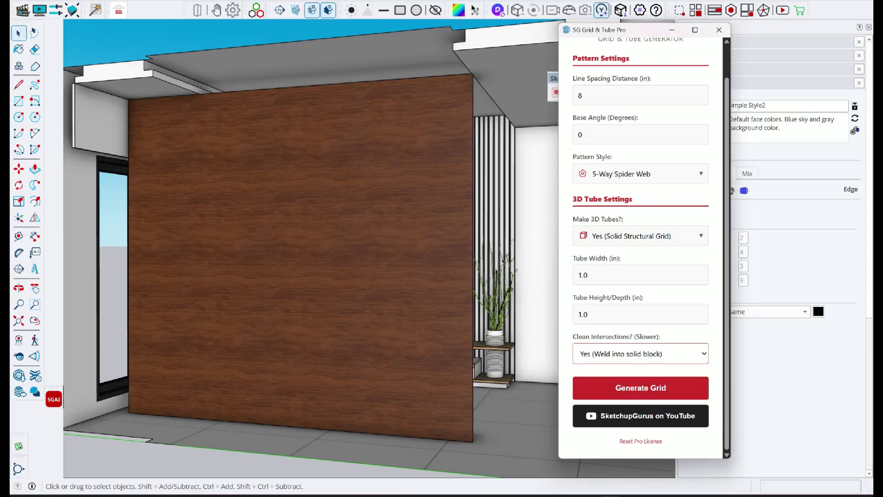
Step: Choose the Chevron (Zig-Zag) pattern style with 8 in line spacing and Clean Intersections on Yes (Weld into solid block)
{"action": "left_click", "coordinate": [641, 174]}
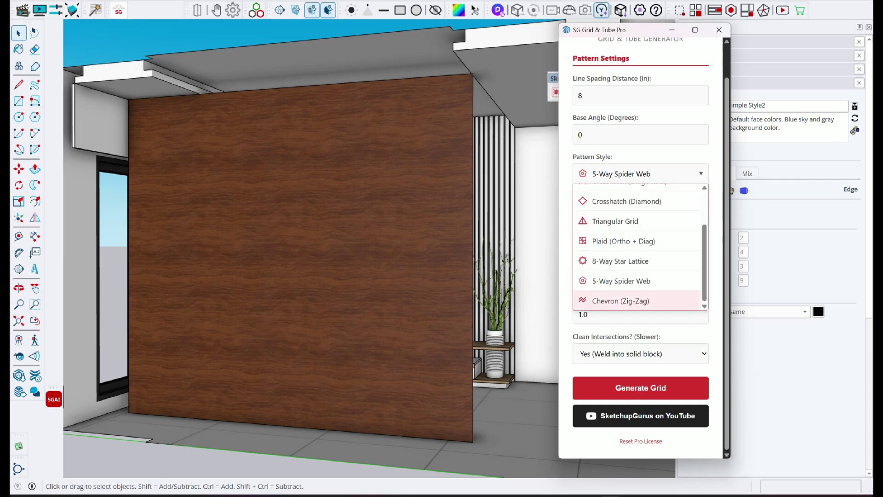
{"action": "left_click", "coordinate": [621, 301]}
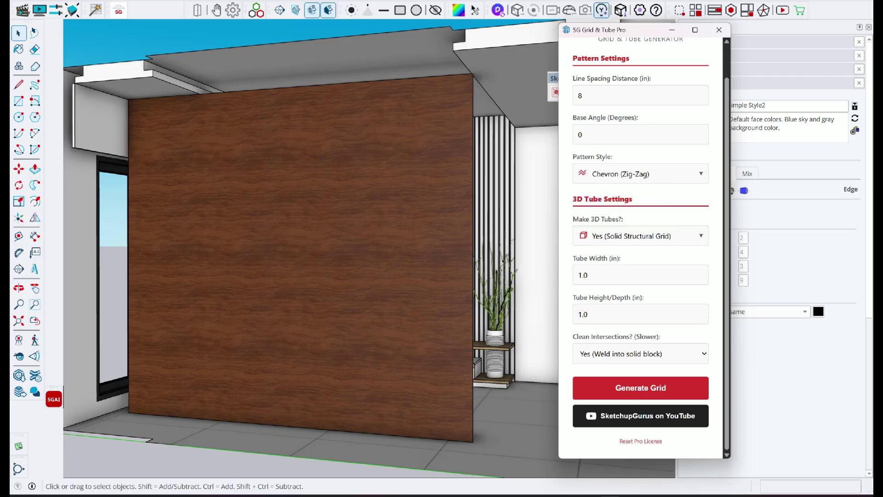
{"action": "double_click", "coordinate": [594, 96]}
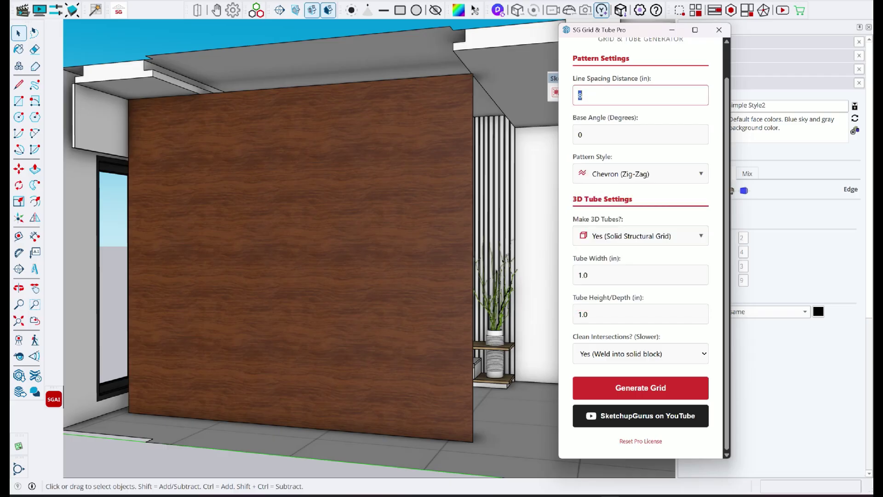
{"action": "type", "text": "8"}
{"action": "left_click", "coordinate": [640, 354]}
{"action": "left_click", "coordinate": [621, 385]}
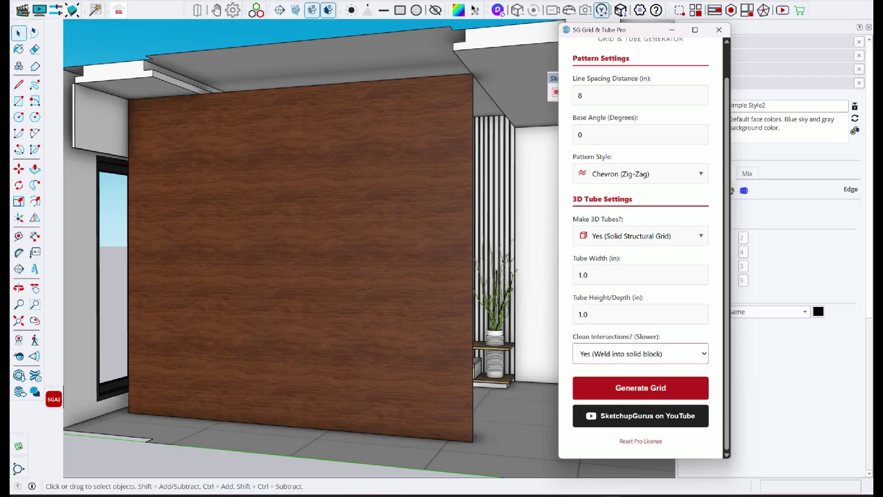
Step: Generate the welded Chevron (Zig-Zag) grid on the selected wood wall face, and delete it
{"action": "left_click", "coordinate": [641, 388]}
{"action": "left_click", "coordinate": [493, 252]}
{"action": "left_click", "coordinate": [423, 262]}
{"action": "left_click", "coordinate": [640, 388]}
{"action": "mouse_move", "coordinate": [414, 262]}
{"action": "middle_mouse_down"}
{"action": "mouse_move", "coordinate": [381, 265]}
{"action": "mouse_move", "coordinate": [420, 264]}
{"action": "middle_mouse_up"}
{"action": "left_click", "coordinate": [420, 265]}
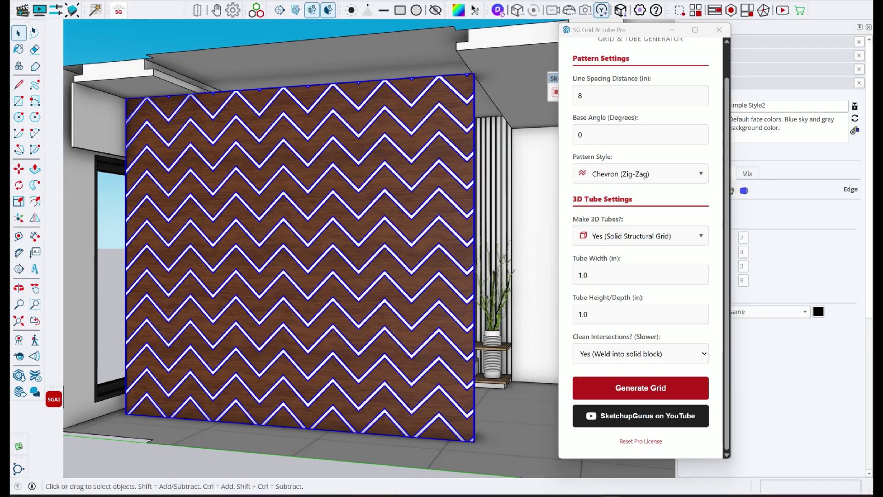
{"action": "key", "text": "Delete"}
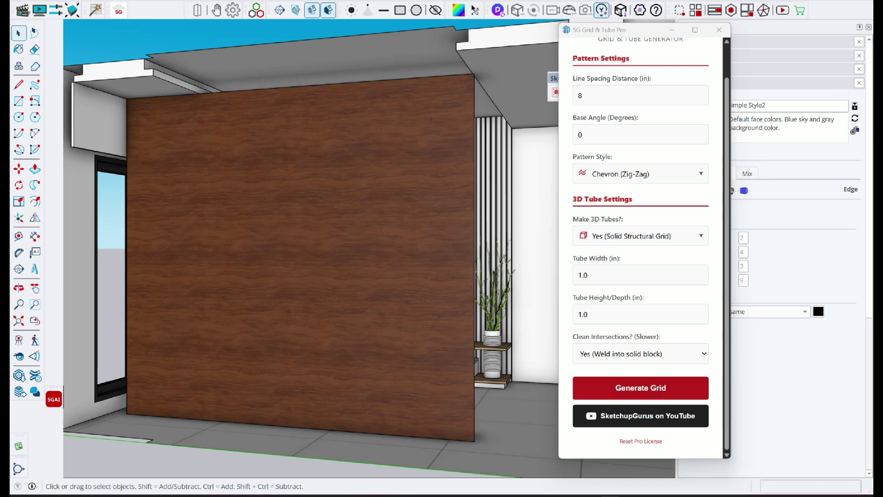
Step: Look through the list of grid pattern styles once more and close the Grid & Tube generator
{"action": "left_click", "coordinate": [640, 174]}
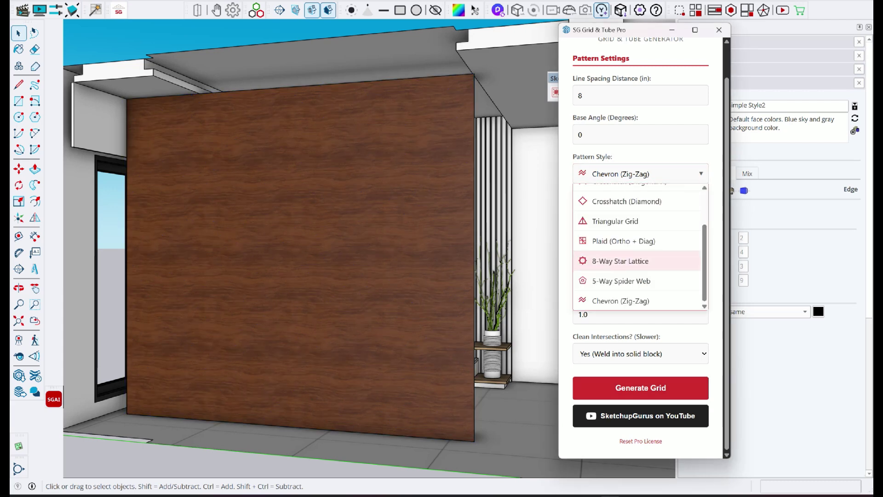
{"action": "scroll", "coordinate": [635, 258], "scroll_direction": "up", "scroll_amount": 5}
{"action": "scroll", "coordinate": [639, 246], "scroll_direction": "down", "scroll_amount": 2}
{"action": "scroll", "coordinate": [639, 247], "scroll_direction": "up", "scroll_amount": 2}
{"action": "left_click", "coordinate": [719, 30]}
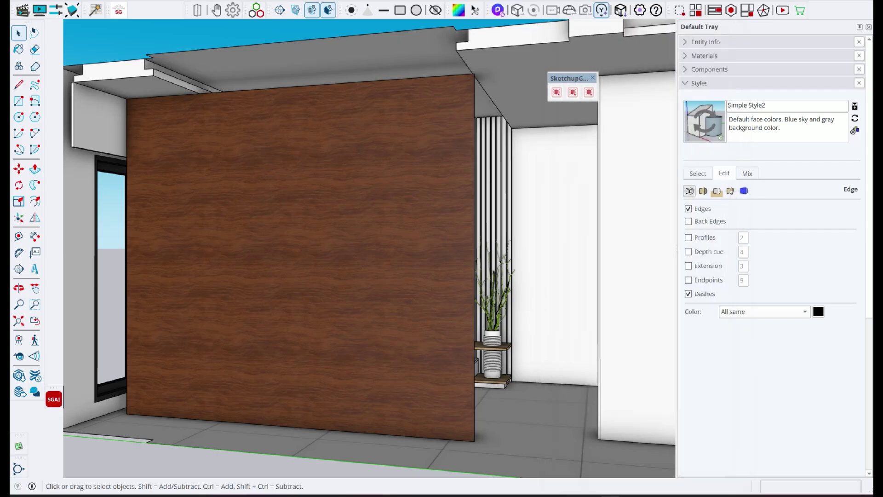
Step: Select the wood wall face and open the 3D Jali Generator for it
{"action": "left_click", "coordinate": [589, 92]}
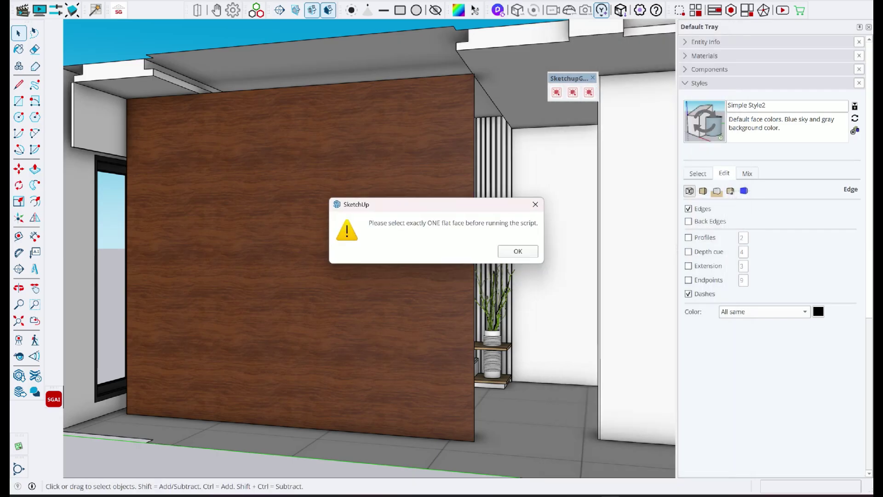
{"action": "left_click", "coordinate": [518, 251]}
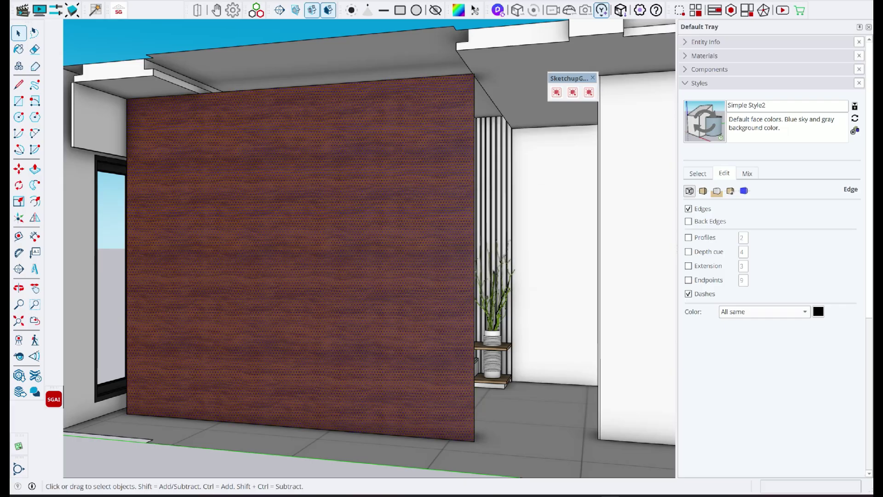
{"action": "left_click", "coordinate": [590, 92]}
Step: Browse the available jali pattern styles and choose Star-and-Cross
{"action": "left_click", "coordinate": [594, 130]}
{"action": "scroll", "coordinate": [588, 194], "scroll_direction": "down", "scroll_amount": 5}
{"action": "scroll", "coordinate": [589, 193], "scroll_direction": "up", "scroll_amount": 5}
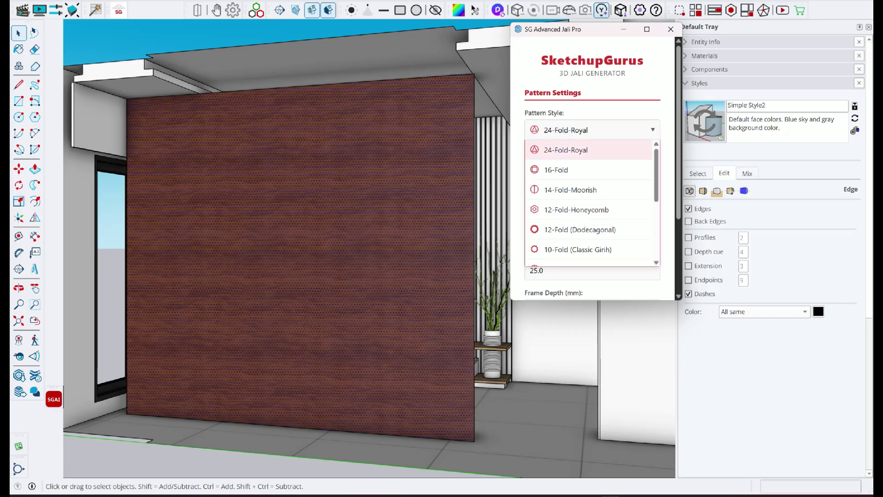
{"action": "scroll", "coordinate": [589, 203], "scroll_direction": "down", "scroll_amount": 5}
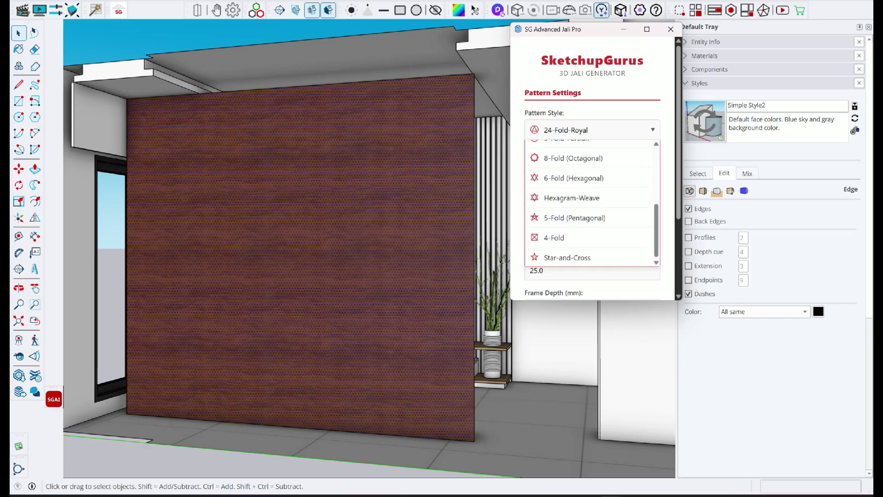
{"action": "scroll", "coordinate": [589, 237], "scroll_direction": "up", "scroll_amount": 5}
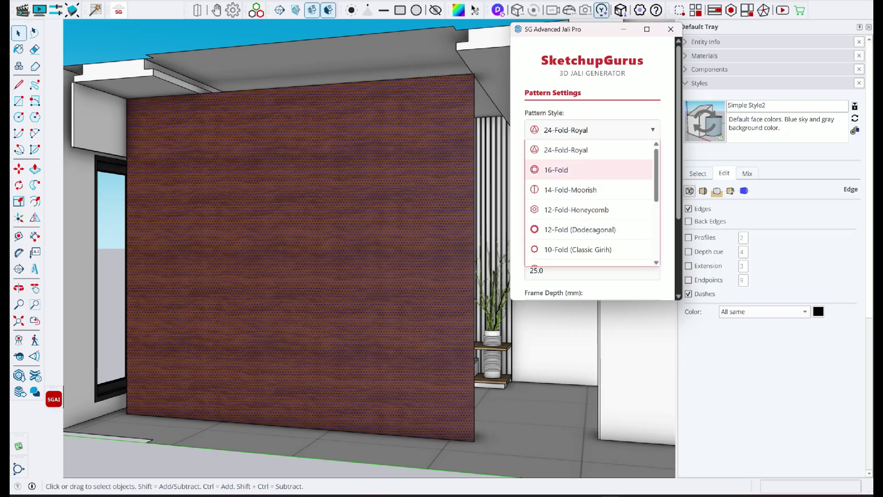
{"action": "scroll", "coordinate": [589, 237], "scroll_direction": "down", "scroll_amount": 5}
{"action": "left_click", "coordinate": [567, 256]}
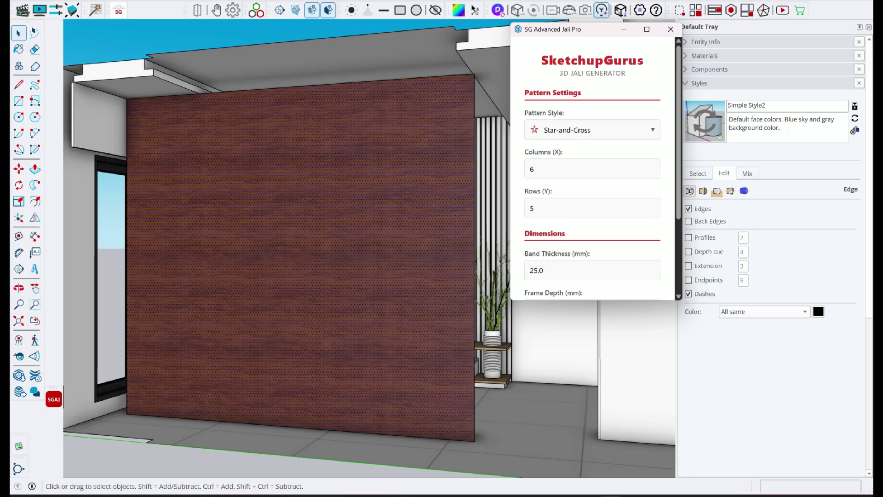
Step: Set the jali to 7 columns and 6 rows, with a band thickness of 8 mm and a frame depth of 8 mm
{"action": "scroll", "coordinate": [589, 208], "scroll_direction": "down", "scroll_amount": 1}
{"action": "double_click", "coordinate": [533, 118]}
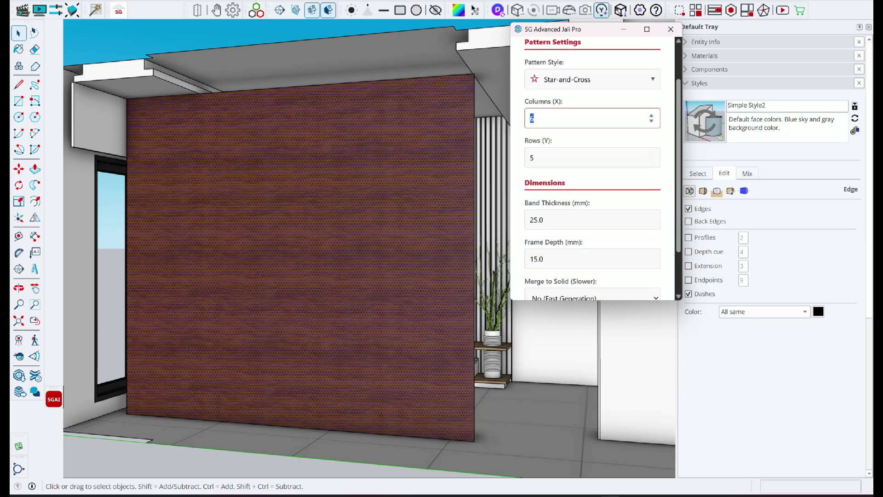
{"action": "type", "text": "7"}
{"action": "key", "text": "Tab"}
{"action": "type", "text": "6"}
{"action": "scroll", "coordinate": [594, 170], "scroll_direction": "down", "scroll_amount": 1}
{"action": "key", "text": "Tab"}
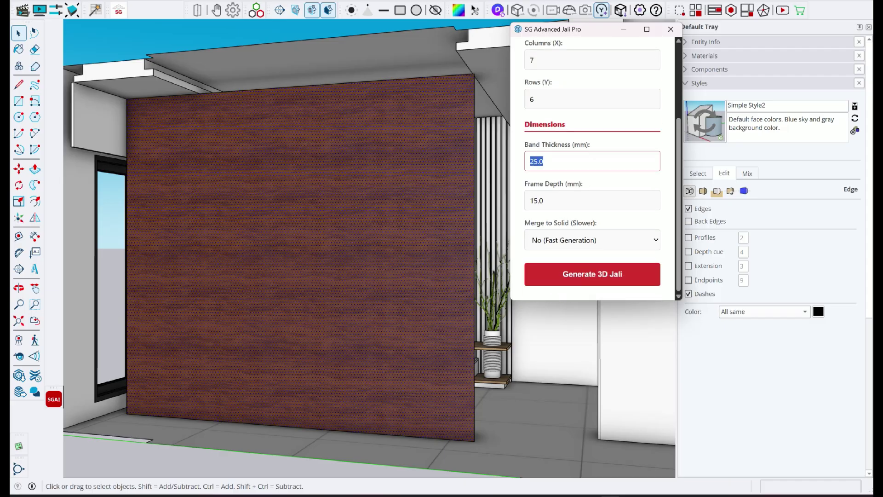
{"action": "type", "text": "8"}
{"action": "key", "text": "Tab"}
{"action": "type", "text": "8"}
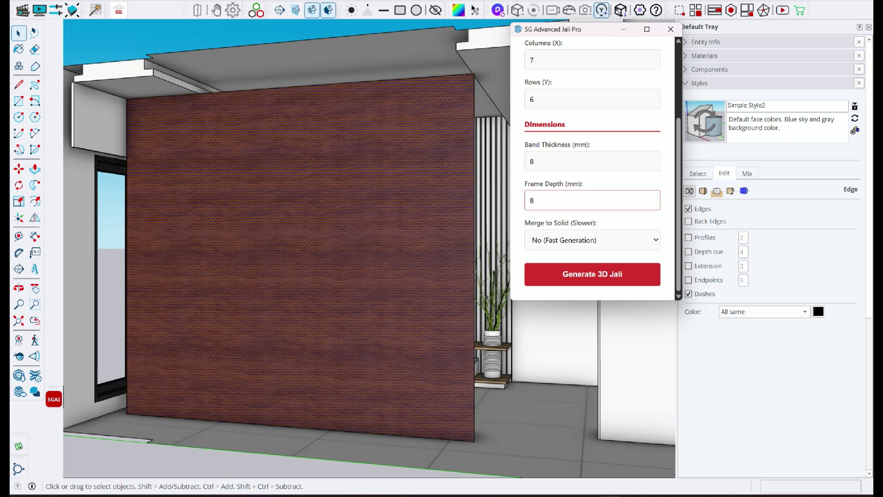
Step: Generate the Star-and-Cross jali with Merge to Solid on No (Fast Generation), inspect its band intersections up close, and undo it
{"action": "left_click", "coordinate": [593, 240]}
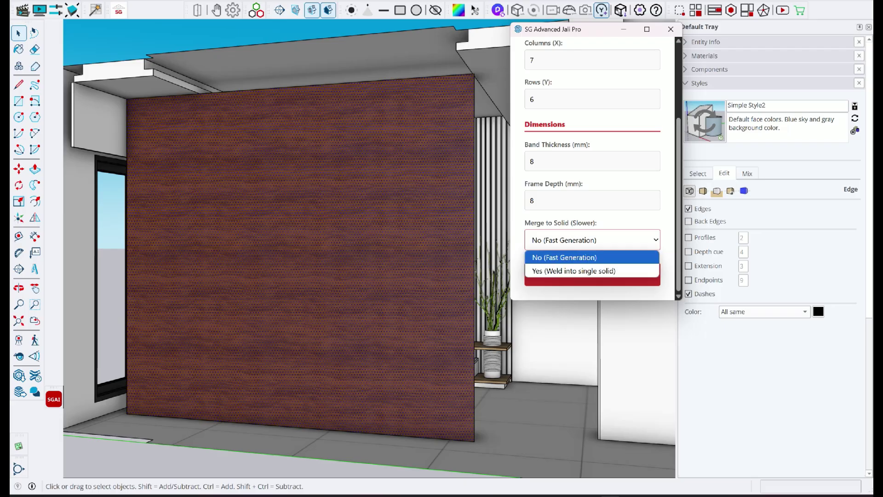
{"action": "left_click", "coordinate": [565, 257]}
{"action": "left_click", "coordinate": [593, 274]}
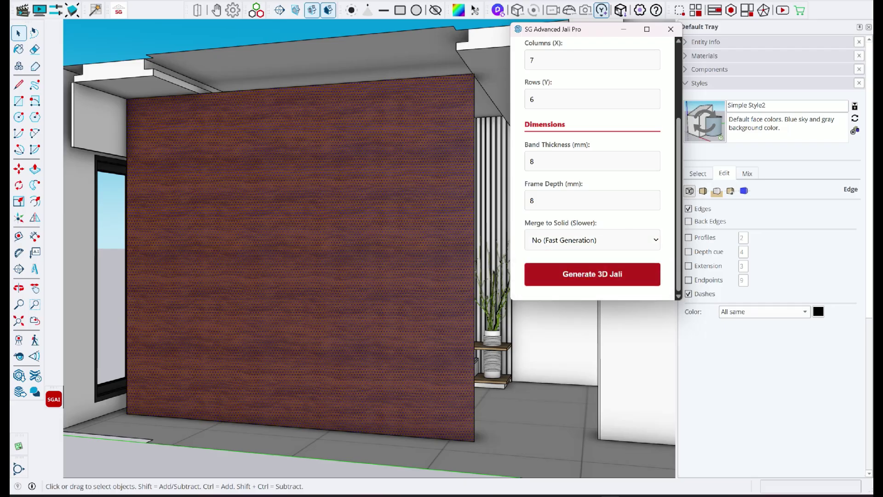
{"action": "mouse_move", "coordinate": [396, 276]}
{"action": "middle_mouse_down"}
{"action": "mouse_move", "coordinate": [294, 272]}
{"action": "mouse_move", "coordinate": [409, 281]}
{"action": "mouse_move", "coordinate": [389, 239]}
{"action": "mouse_move", "coordinate": [394, 263]}
{"action": "middle_mouse_up"}
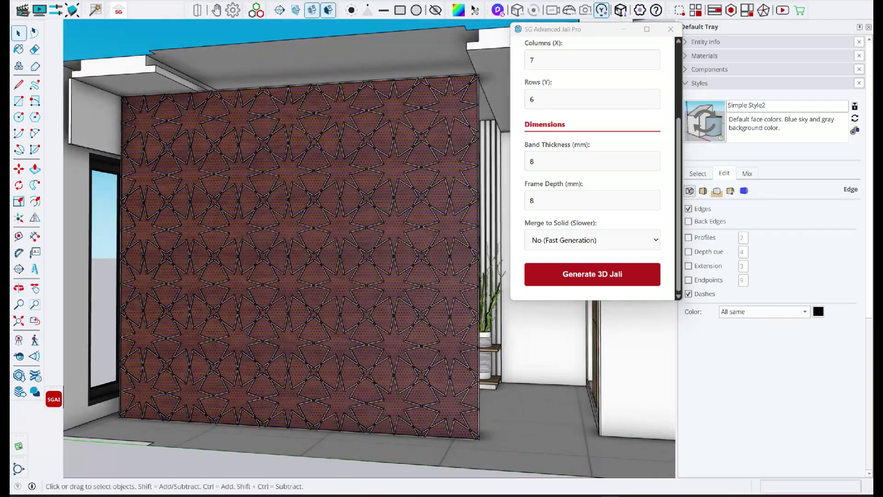
{"action": "scroll", "coordinate": [386, 264], "scroll_direction": "up", "scroll_amount": 7}
{"action": "scroll", "coordinate": [386, 265], "scroll_direction": "up", "scroll_amount": 5}
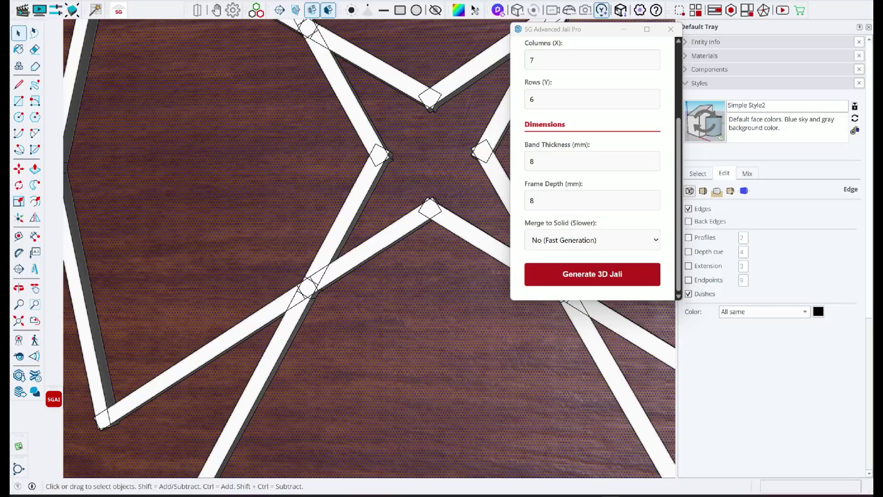
{"action": "scroll", "coordinate": [386, 264], "scroll_direction": "down", "scroll_amount": 6}
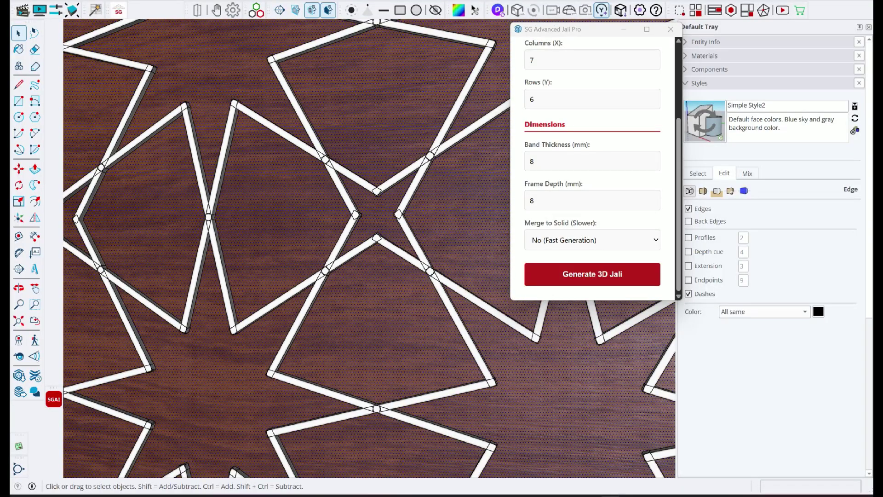
{"action": "key", "text": "ctrl+z"}
{"action": "scroll", "coordinate": [387, 264], "scroll_direction": "down", "scroll_amount": 5}
{"action": "middle_click_drag", "start_coordinate": [387, 264], "coordinate": [375, 263]}
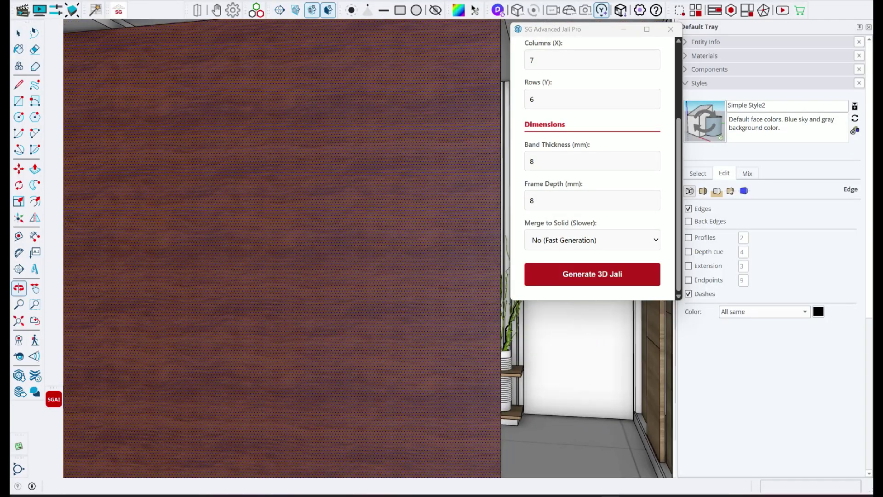
Step: Set Merge to Solid to Yes (Weld into single solid) and generate the Star-and-Cross jali on the wall face
{"action": "scroll", "coordinate": [387, 264], "scroll_direction": "down", "scroll_amount": 2}
{"action": "left_click", "coordinate": [592, 240]}
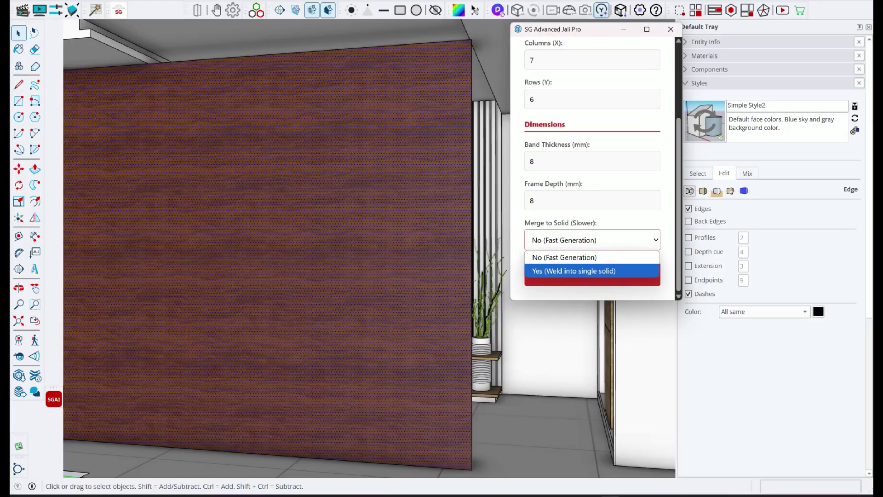
{"action": "left_click", "coordinate": [592, 271]}
{"action": "left_click", "coordinate": [592, 274]}
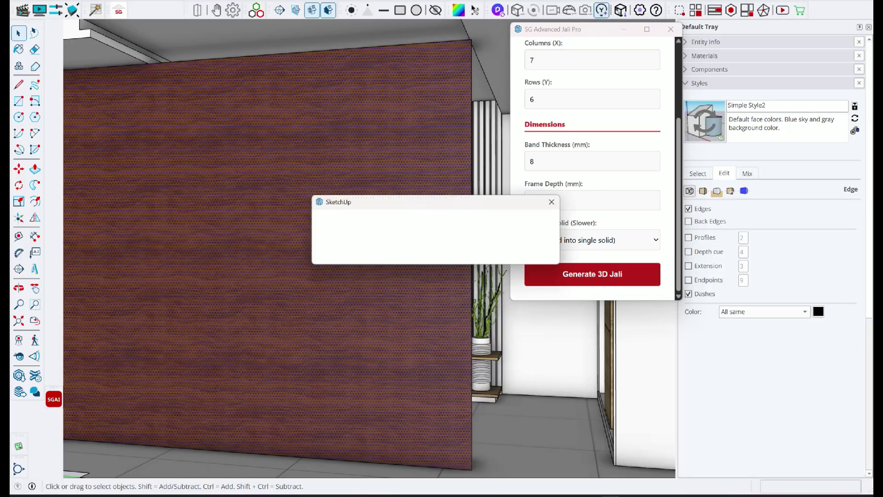
{"action": "key", "text": "Return"}
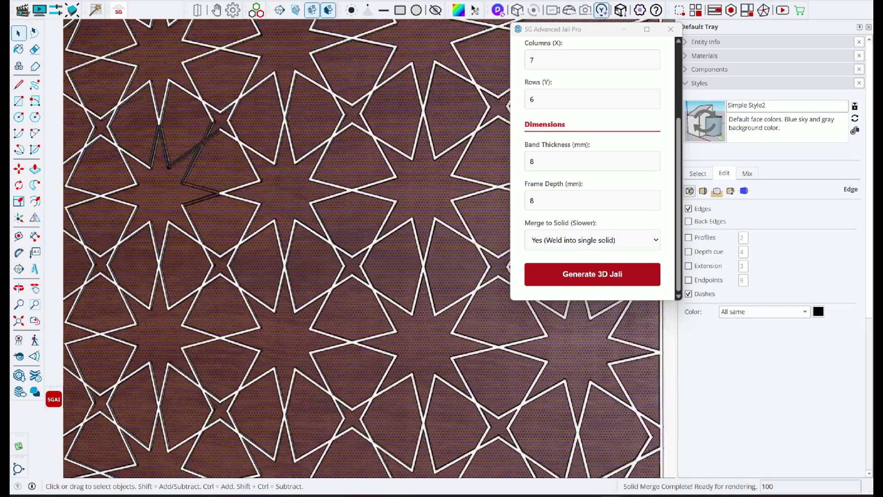
Step: Inspect the merged Star-and-Cross jali across the whole wall and delete it
{"action": "scroll", "coordinate": [340, 194], "scroll_direction": "down", "scroll_amount": 5}
{"action": "middle_click_drag", "start_coordinate": [340, 193], "coordinate": [352, 212]}
{"action": "scroll", "coordinate": [352, 211], "scroll_direction": "up", "scroll_amount": 2}
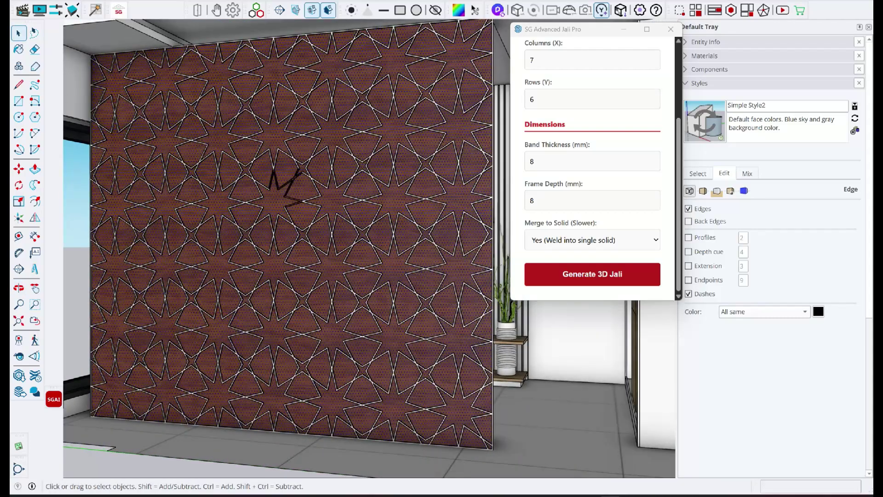
{"action": "left_click", "coordinate": [285, 184]}
{"action": "key", "text": "Delete"}
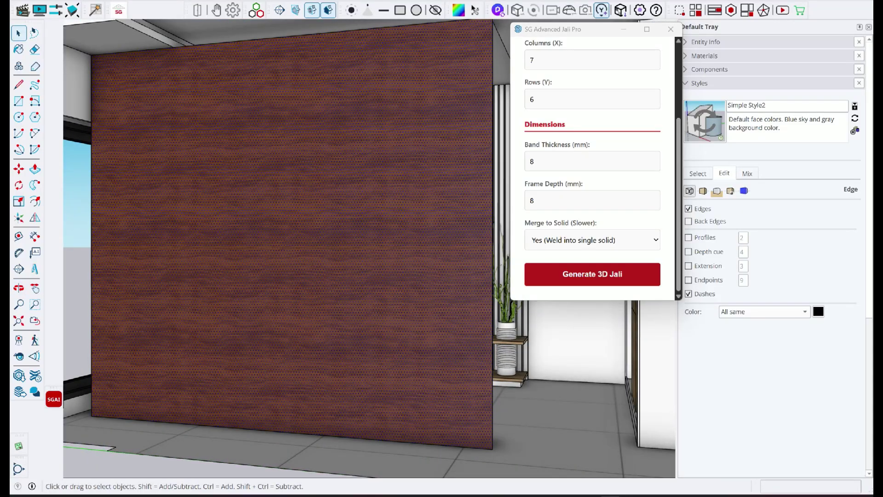
{"action": "left_click", "coordinate": [593, 240]}
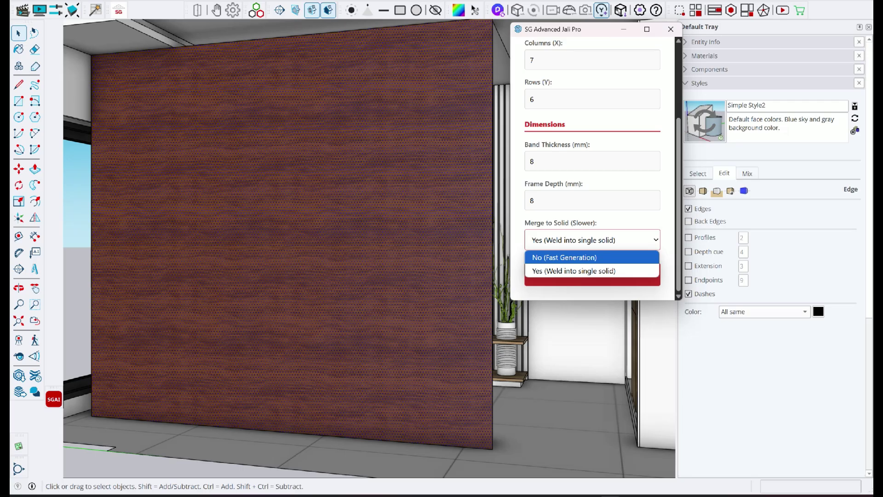
{"action": "middle_click_drag", "start_coordinate": [341, 198], "coordinate": [348, 220]}
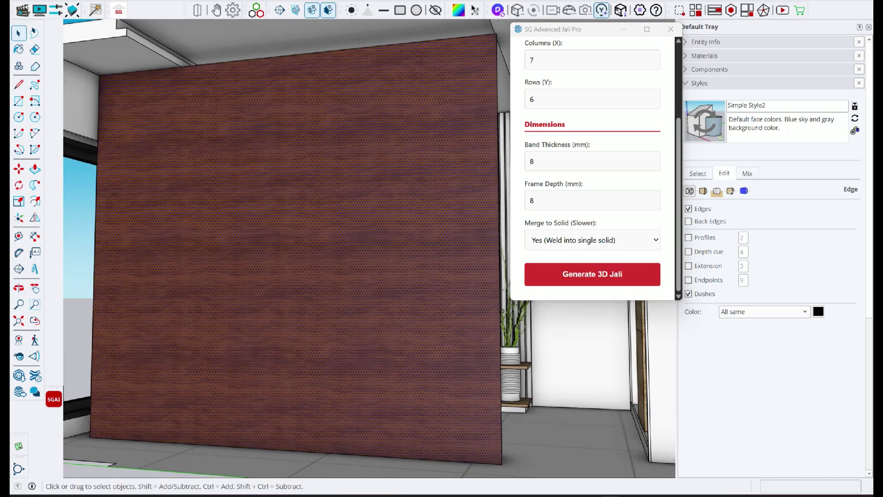
{"action": "left_click", "coordinate": [592, 240]}
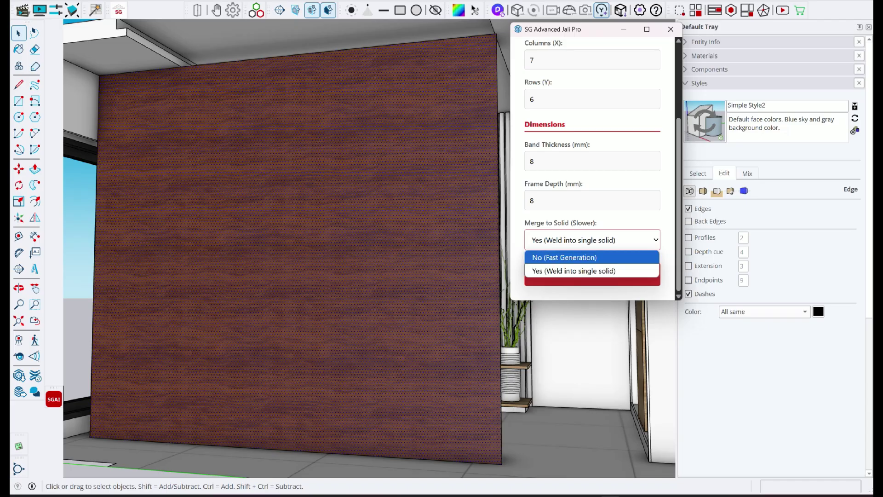
{"action": "left_click", "coordinate": [593, 240]}
{"action": "middle_click_drag", "start_coordinate": [531, 316], "coordinate": [515, 312]}
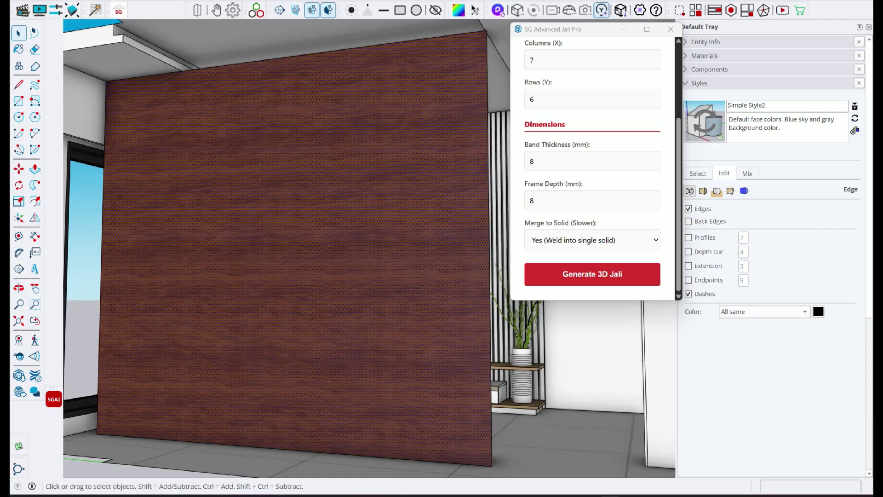
Step: Choose the 4-Fold jali pattern style and review its grid and dimension settings
{"action": "scroll", "coordinate": [593, 200], "scroll_direction": "up", "scroll_amount": 2}
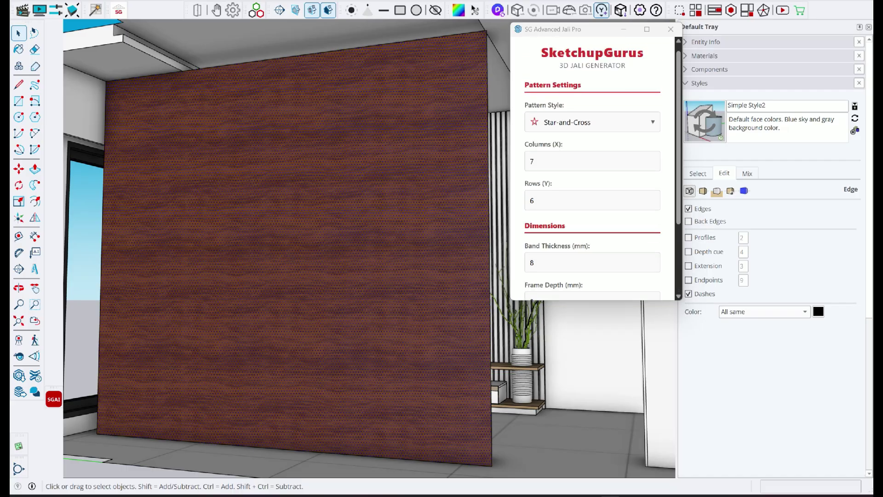
{"action": "left_click", "coordinate": [593, 123]}
{"action": "left_click", "coordinate": [580, 229]}
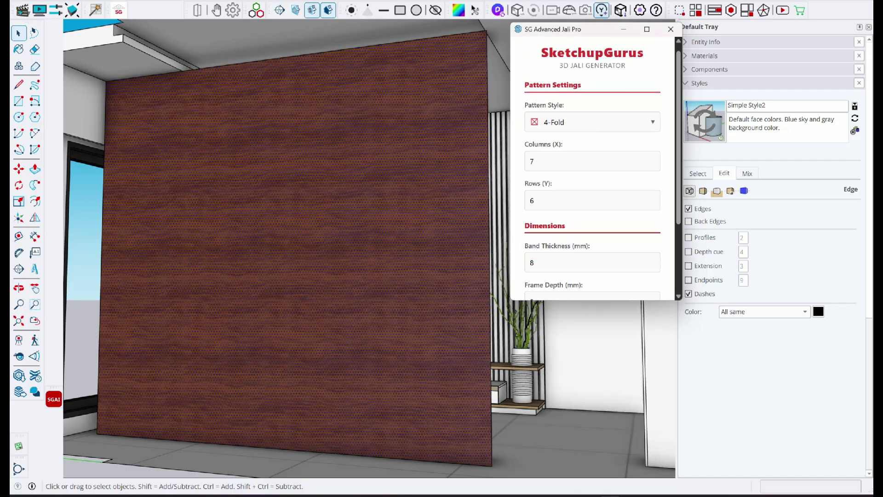
{"action": "scroll", "coordinate": [593, 200], "scroll_direction": "down", "scroll_amount": 2}
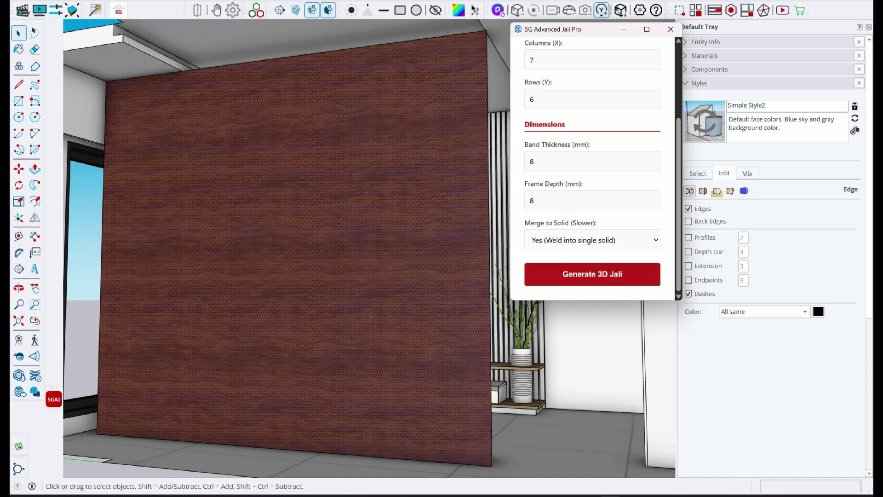
{"action": "scroll", "coordinate": [592, 161], "scroll_direction": "up", "scroll_amount": 2}
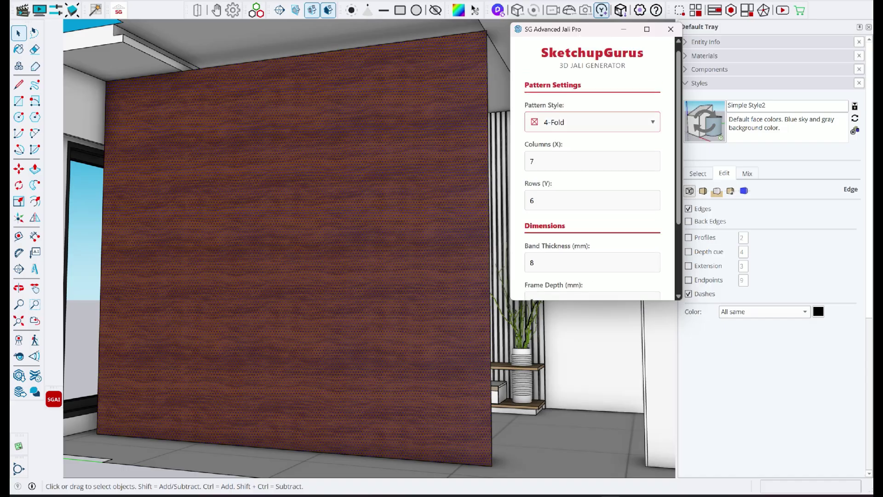
{"action": "scroll", "coordinate": [593, 168], "scroll_direction": "down", "scroll_amount": 2}
{"action": "scroll", "coordinate": [593, 168], "scroll_direction": "down", "scroll_amount": 1}
{"action": "scroll", "coordinate": [593, 168], "scroll_direction": "up", "scroll_amount": 3}
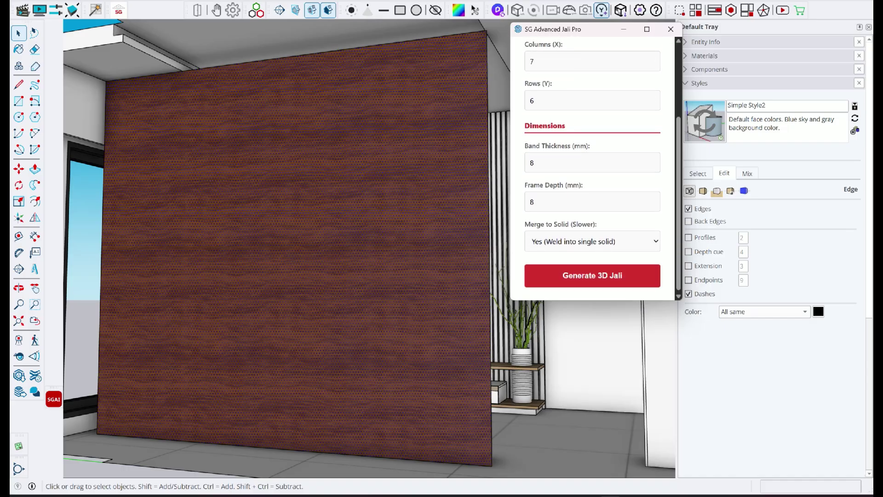
Step: Set the jali to 8 columns and 7 rows, with a band thickness of 9 mm and a frame depth of 9 mm
{"action": "double_click", "coordinate": [533, 161]}
{"action": "type", "text": "8"}
{"action": "key", "text": "Tab"}
{"action": "type", "text": "7"}
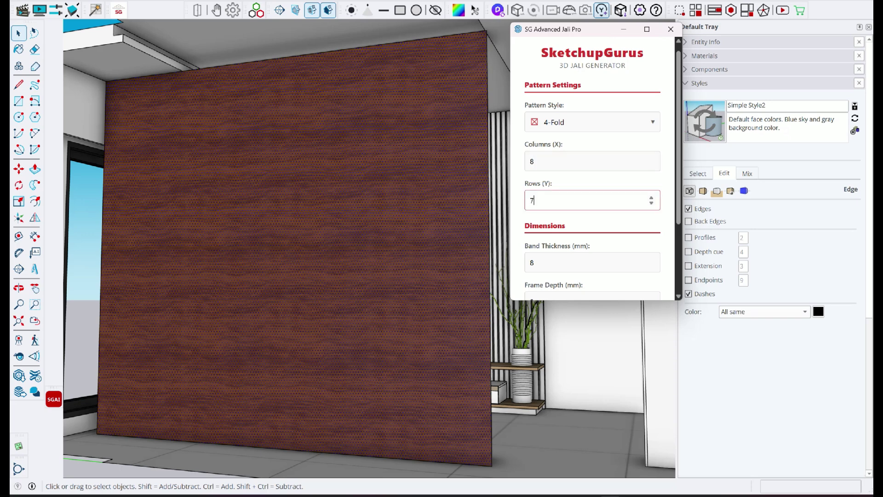
{"action": "scroll", "coordinate": [593, 168], "scroll_direction": "down", "scroll_amount": 3}
{"action": "key", "text": "Tab"}
{"action": "key", "text": "Tab"}
{"action": "type", "text": "9"}
{"action": "double_click", "coordinate": [532, 162]}
{"action": "type", "text": "9"}
Step: Generate the 4-Fold jali as a merged solid, inspect its bands up close, and undo it
{"action": "left_click", "coordinate": [593, 275]}
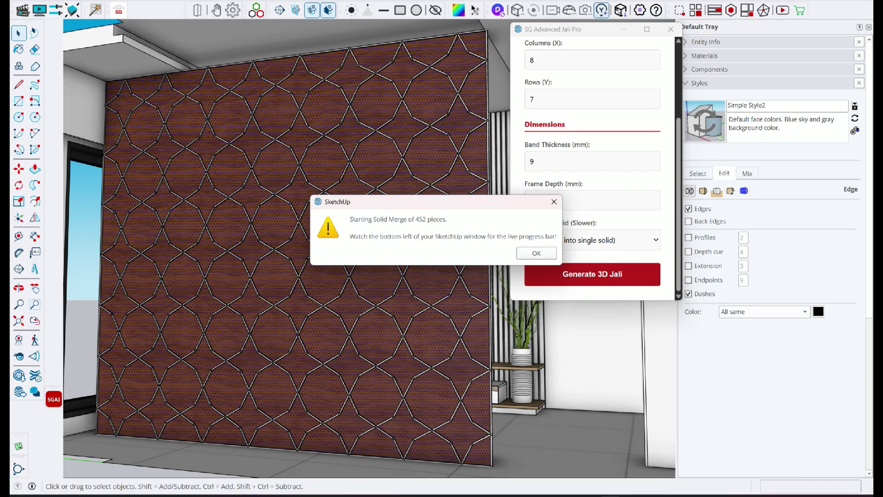
{"action": "key", "text": "Return"}
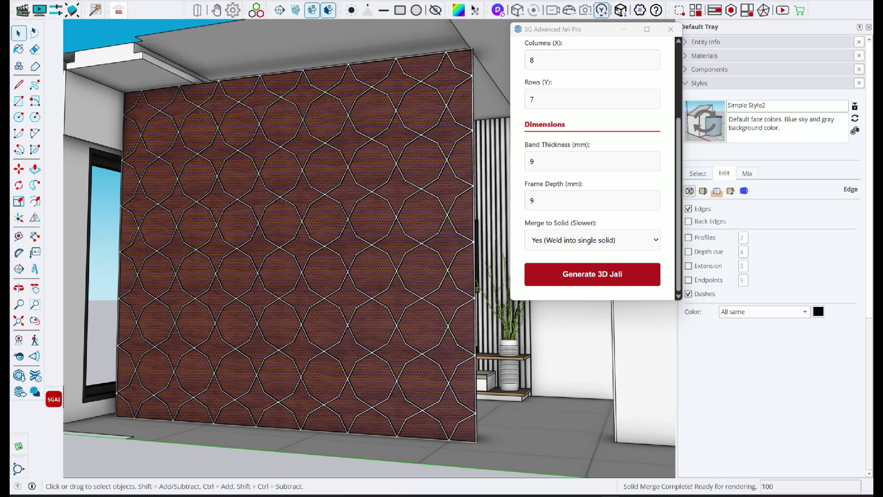
{"action": "scroll", "coordinate": [294, 230], "scroll_direction": "up", "scroll_amount": 8}
{"action": "scroll", "coordinate": [295, 239], "scroll_direction": "down", "scroll_amount": 8}
{"action": "scroll", "coordinate": [349, 206], "scroll_direction": "down", "scroll_amount": 1}
{"action": "key", "text": "ctrl+z"}
{"action": "scroll", "coordinate": [592, 207], "scroll_direction": "up", "scroll_amount": 1}
{"action": "scroll", "coordinate": [593, 207], "scroll_direction": "down", "scroll_amount": 1}
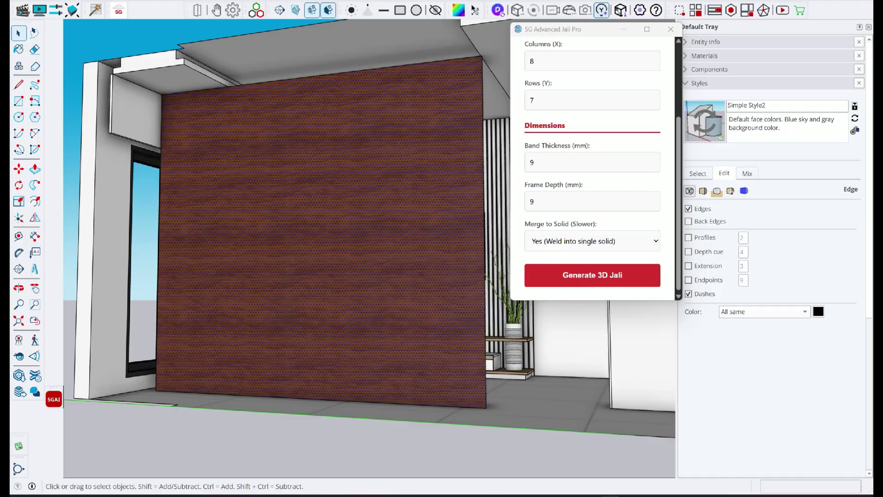
Step: Set Merge to Solid to No (Fast Generation) and generate a jali in the 5-Fold (Pentagonal) style
{"action": "left_click", "coordinate": [593, 240]}
{"action": "left_click", "coordinate": [582, 258]}
{"action": "scroll", "coordinate": [593, 207], "scroll_direction": "up", "scroll_amount": 3}
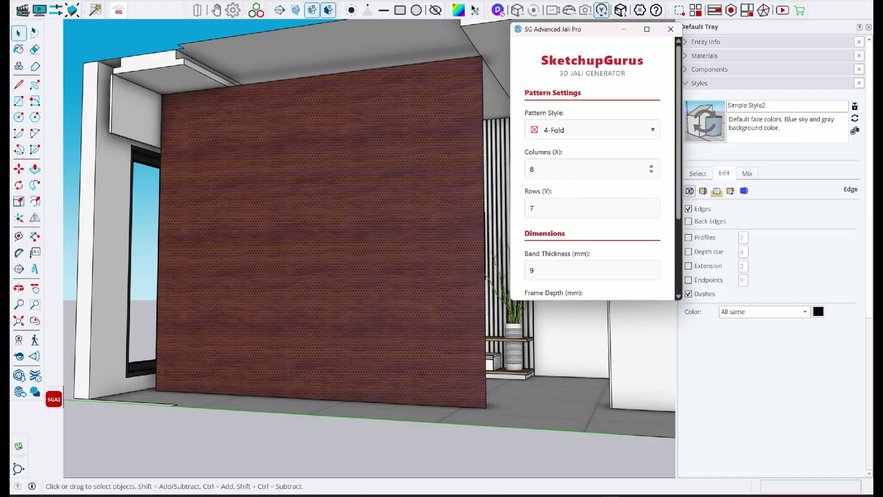
{"action": "left_click", "coordinate": [592, 130]}
{"action": "left_click", "coordinate": [575, 218]}
{"action": "scroll", "coordinate": [593, 207], "scroll_direction": "down", "scroll_amount": 3}
{"action": "left_click", "coordinate": [593, 274]}
Step: Inspect the 5-Fold (Pentagonal) jali on the wood wall and undo it
{"action": "scroll", "coordinate": [315, 216], "scroll_direction": "up", "scroll_amount": 3}
{"action": "middle_click_drag", "start_coordinate": [315, 217], "coordinate": [336, 230]}
{"action": "scroll", "coordinate": [299, 239], "scroll_direction": "down", "scroll_amount": 2}
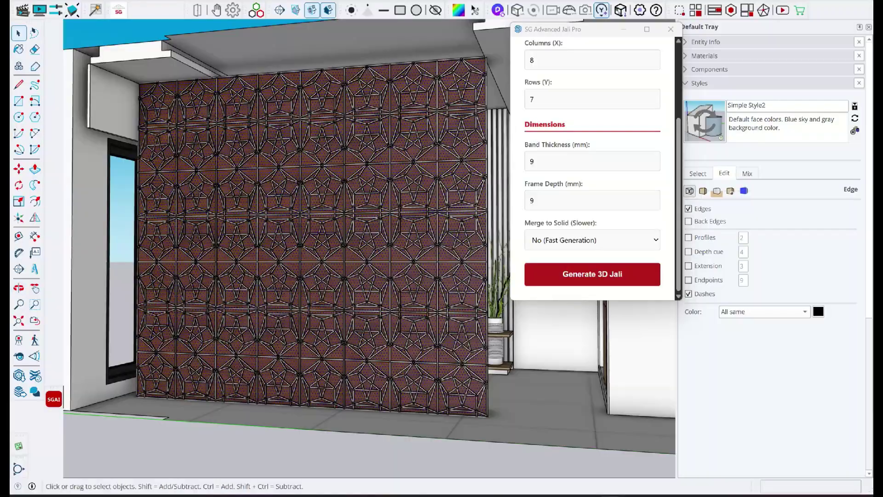
{"action": "key", "text": "ctrl+z"}
{"action": "scroll", "coordinate": [479, 216], "scroll_direction": "up", "scroll_amount": 4}
{"action": "scroll", "coordinate": [451, 207], "scroll_direction": "down", "scroll_amount": 5}
{"action": "middle_click_drag", "start_coordinate": [446, 207], "coordinate": [447, 215]}
{"action": "scroll", "coordinate": [404, 197], "scroll_direction": "up", "scroll_amount": 2}
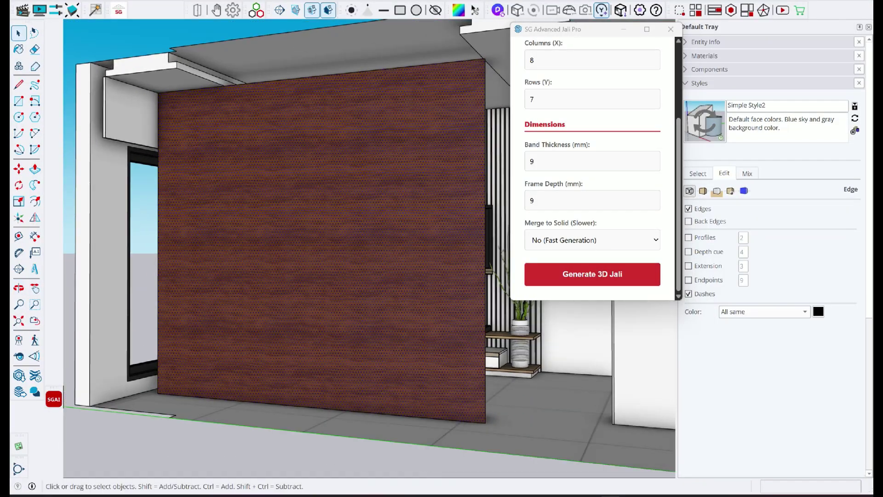
Step: Choose the Hexagram-Weave jali pattern style
{"action": "scroll", "coordinate": [592, 168], "scroll_direction": "up", "scroll_amount": 3}
{"action": "left_click", "coordinate": [593, 130]}
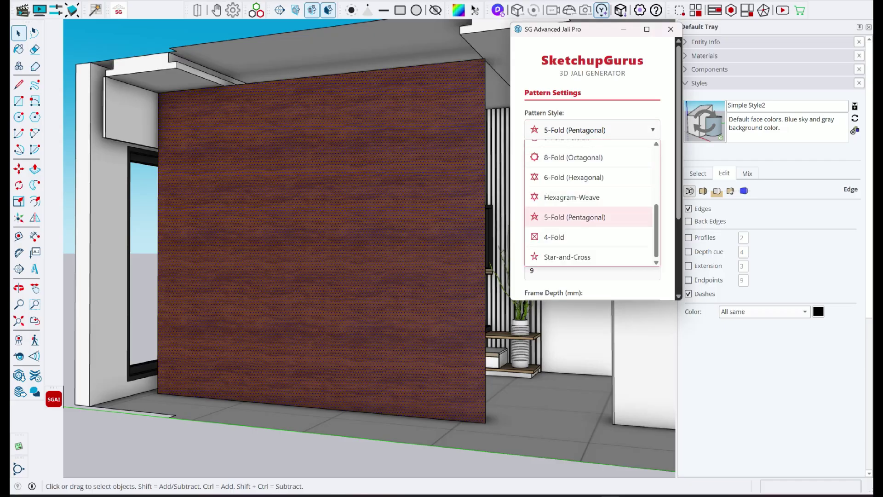
{"action": "left_click", "coordinate": [572, 197]}
{"action": "scroll", "coordinate": [593, 184], "scroll_direction": "down", "scroll_amount": 3}
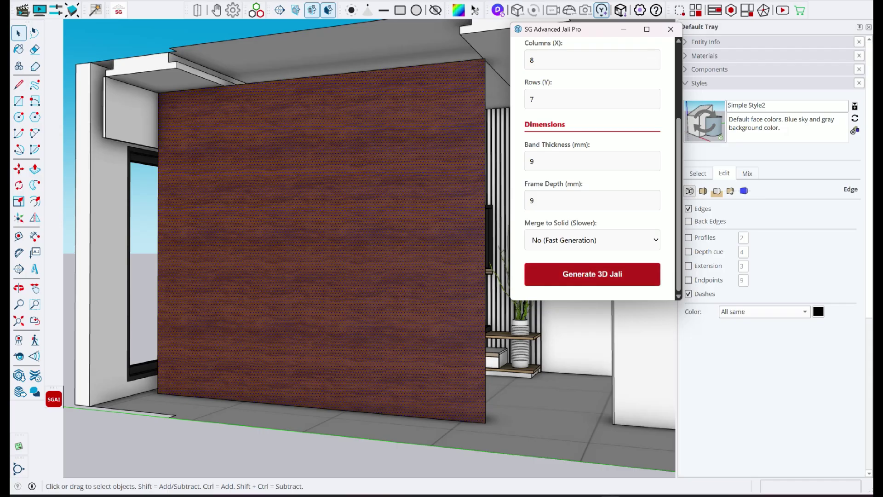
{"action": "mouse_move", "coordinate": [349, 257]}
{"action": "middle_mouse_down"}
{"action": "mouse_move", "coordinate": [427, 260]}
{"action": "mouse_move", "coordinate": [343, 245]}
{"action": "mouse_move", "coordinate": [428, 252]}
{"action": "mouse_move", "coordinate": [371, 252]}
{"action": "middle_mouse_up"}
{"action": "scroll", "coordinate": [593, 184], "scroll_direction": "up", "scroll_amount": 3}
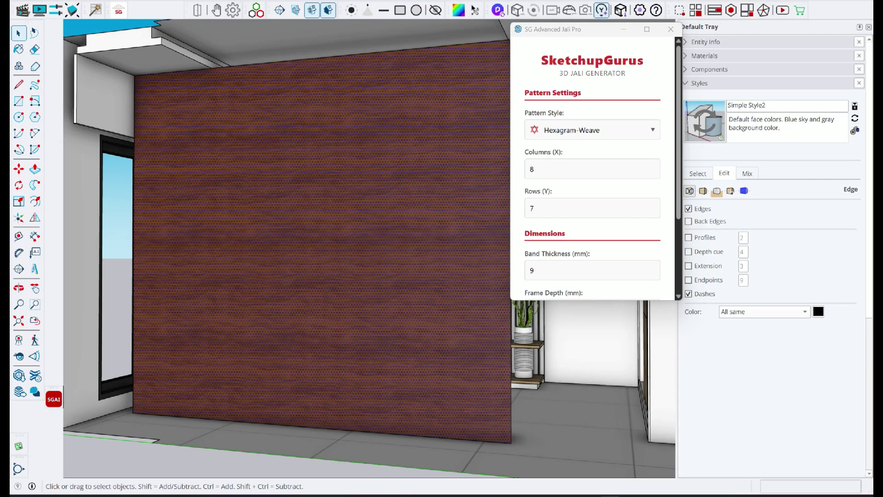
Step: Generate a jali in the 6-Fold (Hexagonal) style, inspect it on the wall, and undo it
{"action": "left_click", "coordinate": [592, 130]}
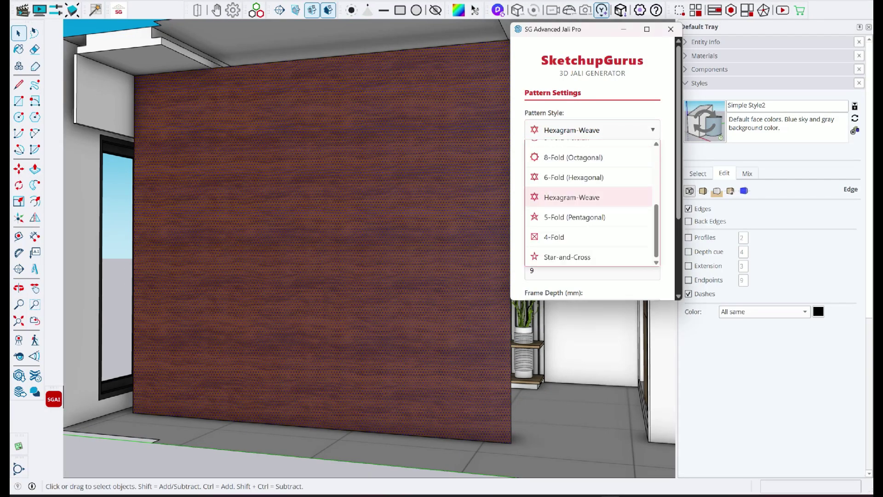
{"action": "left_click", "coordinate": [574, 177]}
{"action": "scroll", "coordinate": [593, 168], "scroll_direction": "down", "scroll_amount": 3}
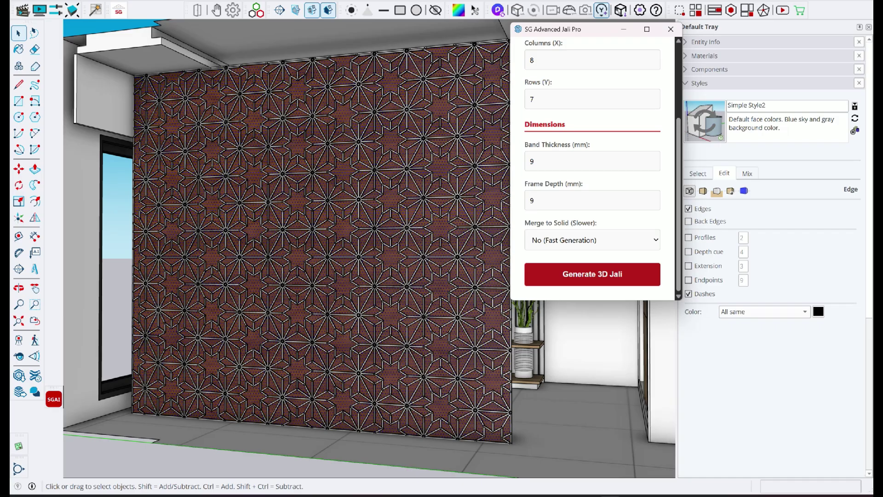
{"action": "scroll", "coordinate": [328, 238], "scroll_direction": "down", "scroll_amount": 1}
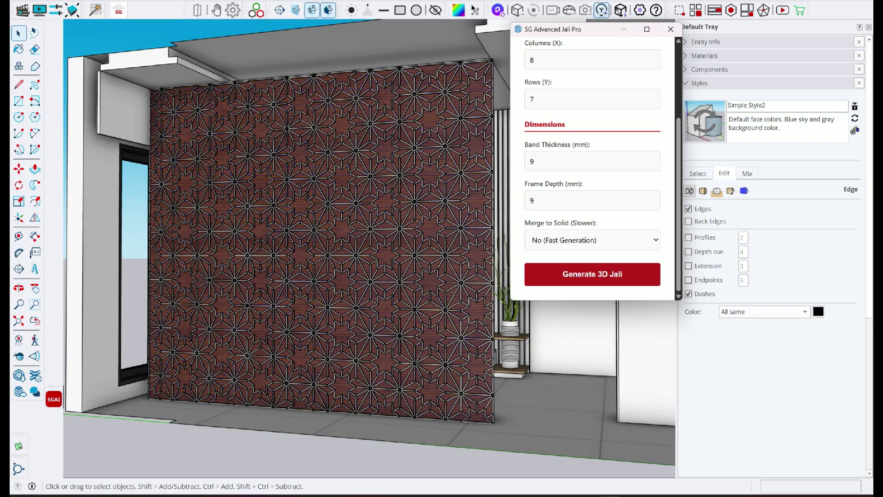
{"action": "scroll", "coordinate": [341, 220], "scroll_direction": "up", "scroll_amount": 1}
{"action": "middle_click", "coordinate": [340, 221]}
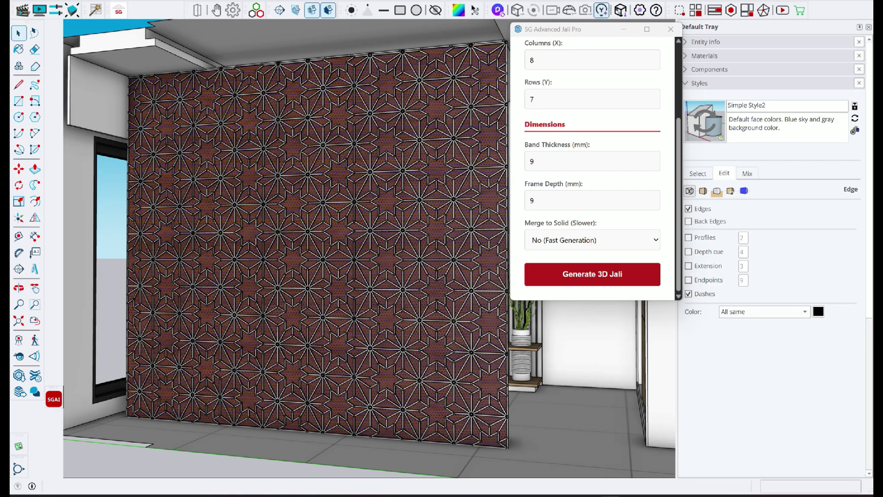
{"action": "key", "text": "ctrl+z"}
Step: Choose the 8-Fold (Octagonal) pattern style and generate the jali on the wall face
{"action": "scroll", "coordinate": [593, 216], "scroll_direction": "up", "scroll_amount": 3}
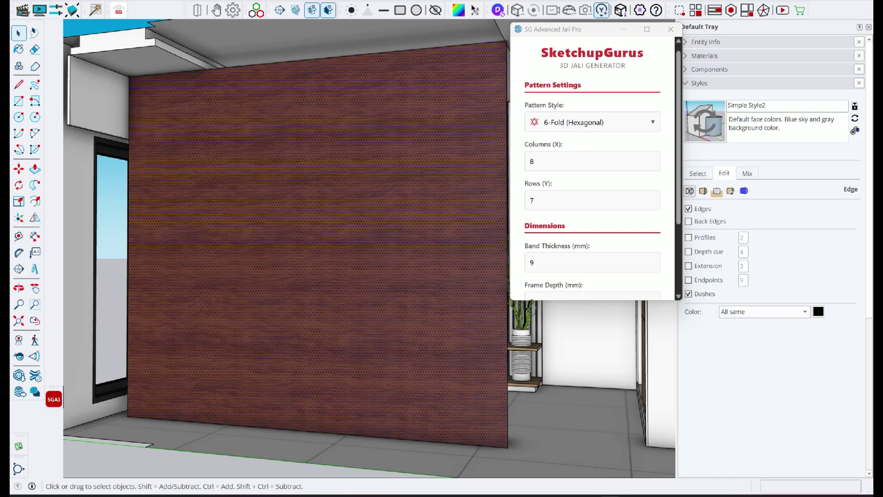
{"action": "left_click", "coordinate": [593, 123]}
{"action": "left_click", "coordinate": [573, 150]}
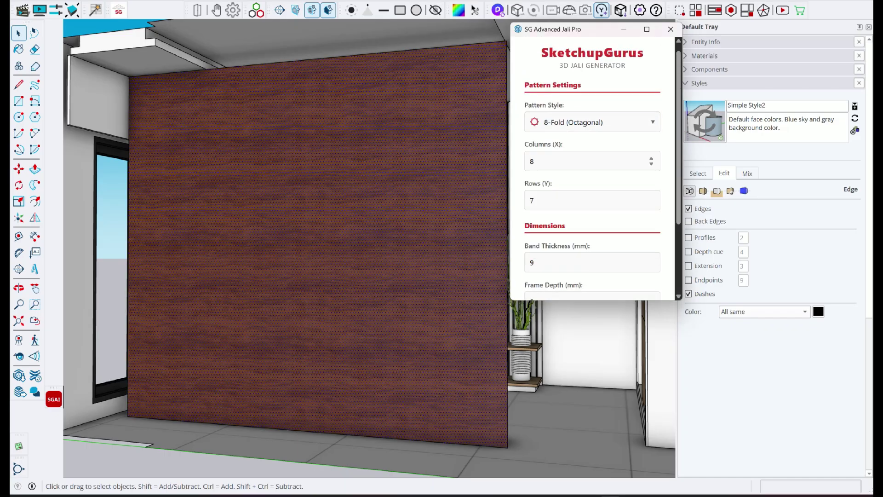
{"action": "scroll", "coordinate": [593, 184], "scroll_direction": "down", "scroll_amount": 3}
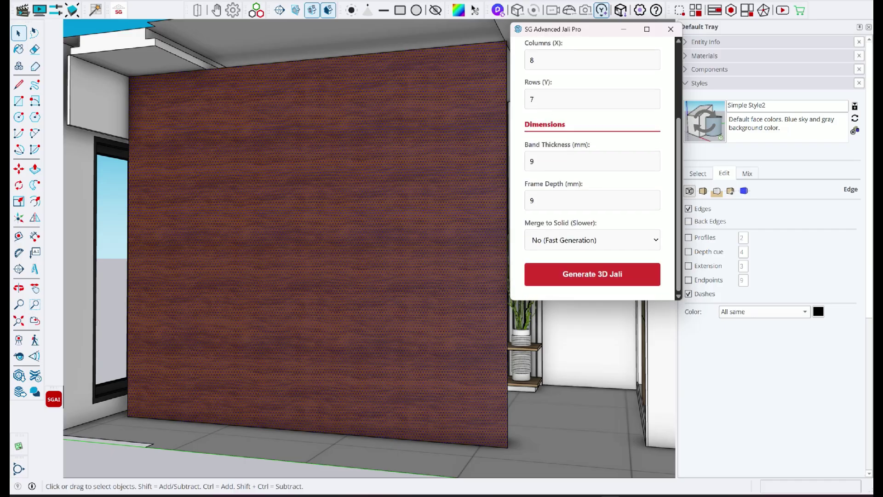
{"action": "left_click", "coordinate": [593, 274]}
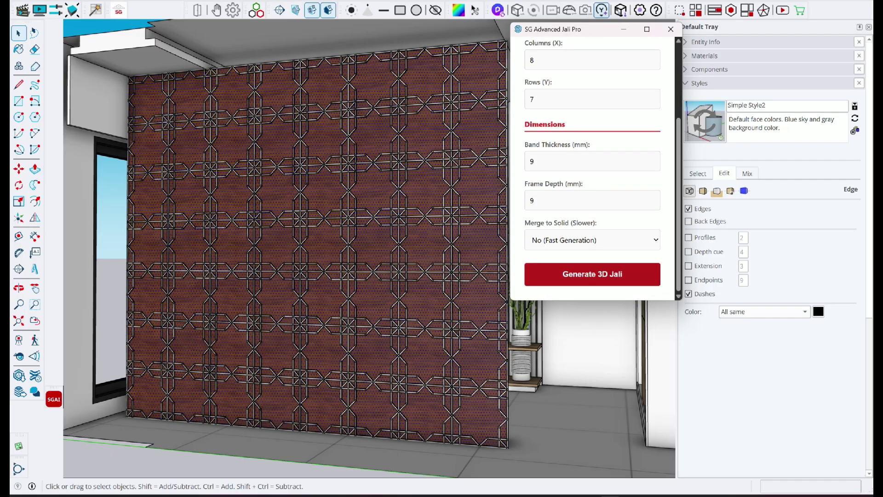
Step: Check the Merge to Solid options and delete the 8-Fold (Octagonal) jali from the wall
{"action": "left_click", "coordinate": [593, 240]}
{"action": "left_click", "coordinate": [593, 240]}
{"action": "left_click", "coordinate": [593, 240]}
{"action": "left_click", "coordinate": [592, 240]}
{"action": "left_click", "coordinate": [451, 215]}
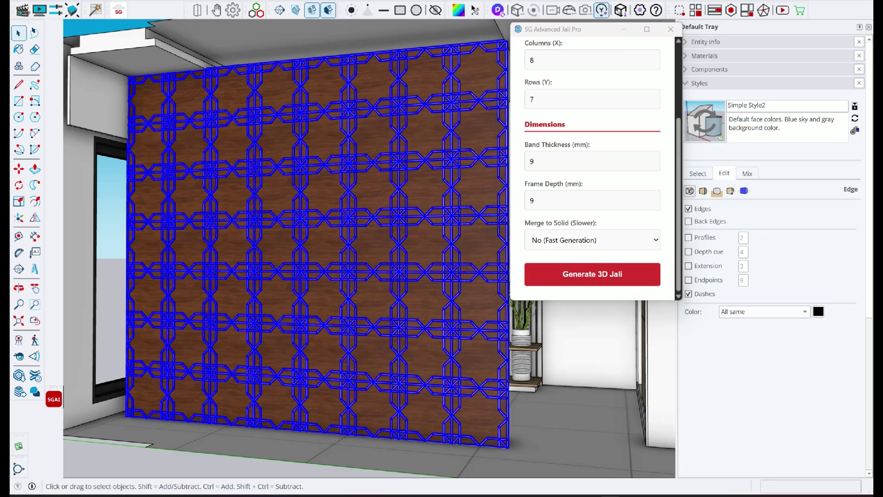
{"action": "key", "text": "Delete"}
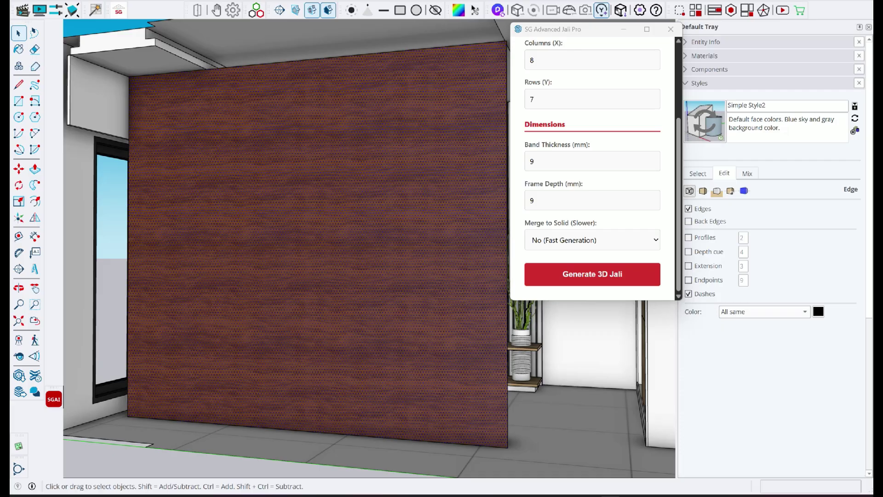
Step: Generate a 9-Fold-Persian jali on the wood wall face, inspect it, and delete it
{"action": "scroll", "coordinate": [593, 161], "scroll_direction": "up", "scroll_amount": 3}
{"action": "left_click", "coordinate": [592, 131]}
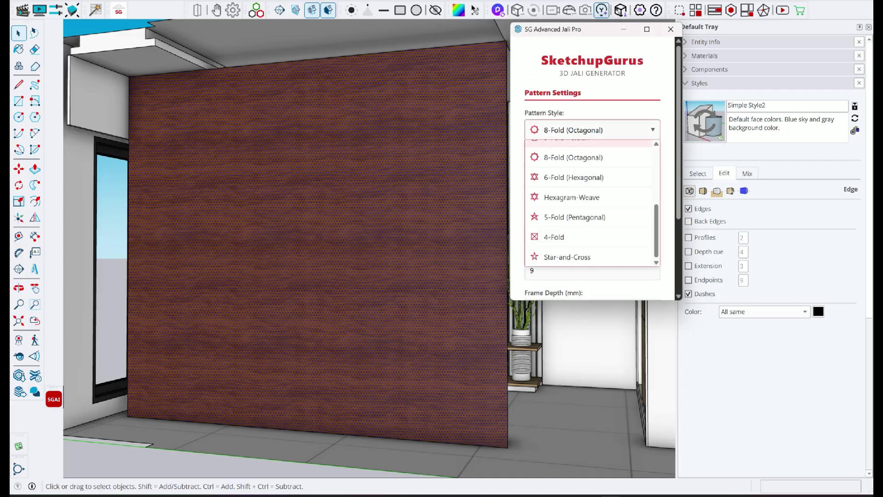
{"action": "scroll", "coordinate": [576, 187], "scroll_direction": "up", "scroll_amount": 3}
{"action": "left_click", "coordinate": [575, 187]}
{"action": "scroll", "coordinate": [575, 187], "scroll_direction": "down", "scroll_amount": 5}
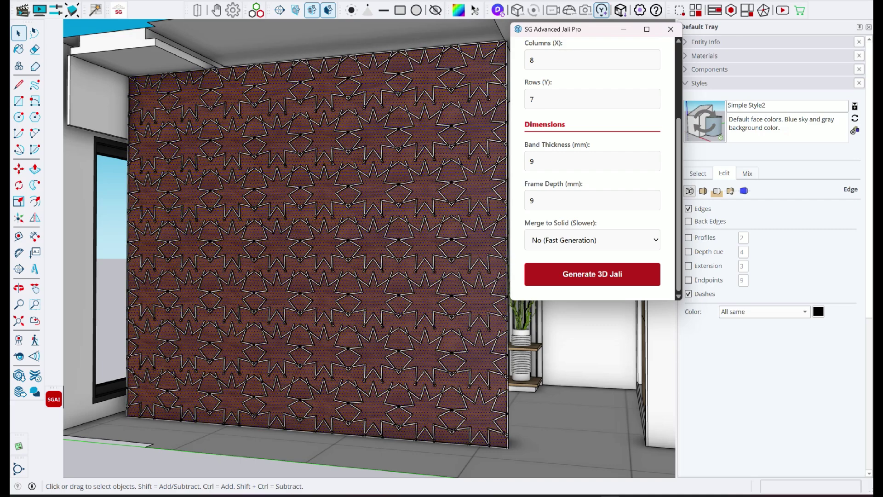
{"action": "mouse_move", "coordinate": [317, 248]}
{"action": "middle_mouse_down"}
{"action": "mouse_move", "coordinate": [342, 251]}
{"action": "mouse_move", "coordinate": [313, 252]}
{"action": "middle_mouse_up"}
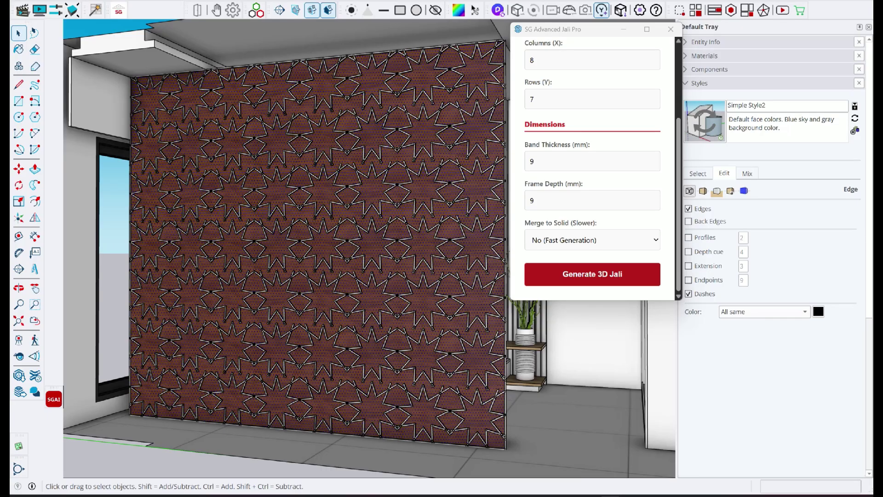
{"action": "left_click", "coordinate": [300, 241]}
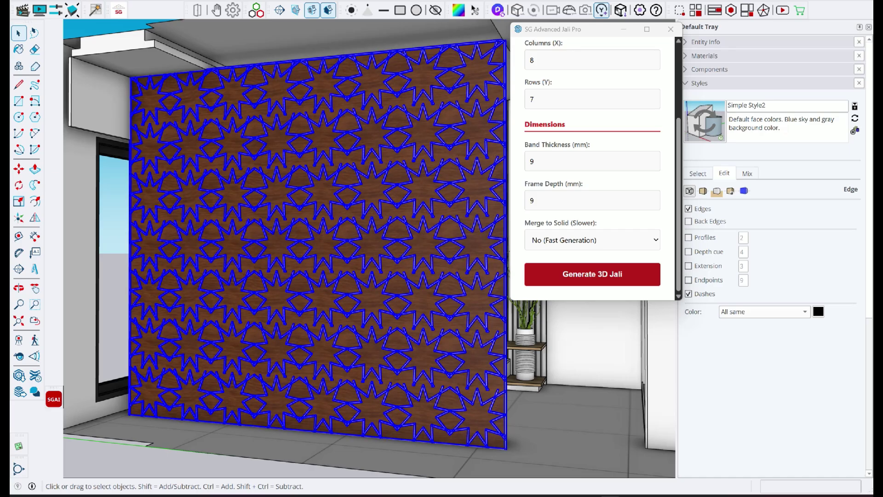
{"action": "key", "text": "Delete"}
Step: Generate a 10-Fold (Classic Girih) jali on the wood wall face and undo it
{"action": "scroll", "coordinate": [593, 169], "scroll_direction": "up", "scroll_amount": 3}
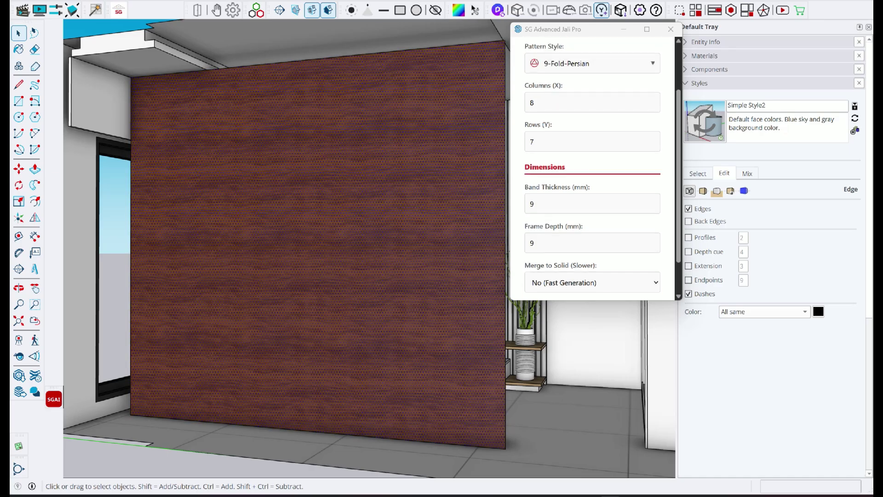
{"action": "left_click", "coordinate": [593, 130]}
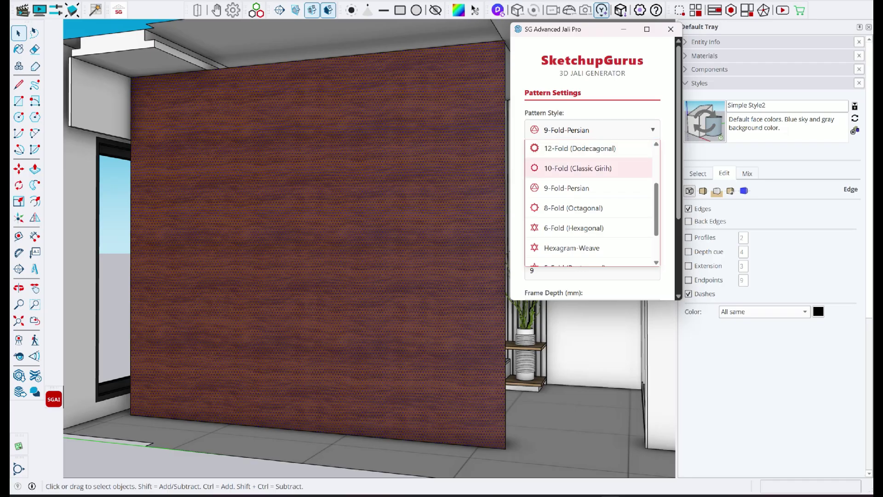
{"action": "left_click", "coordinate": [578, 169]}
{"action": "scroll", "coordinate": [585, 194], "scroll_direction": "down", "scroll_amount": 3}
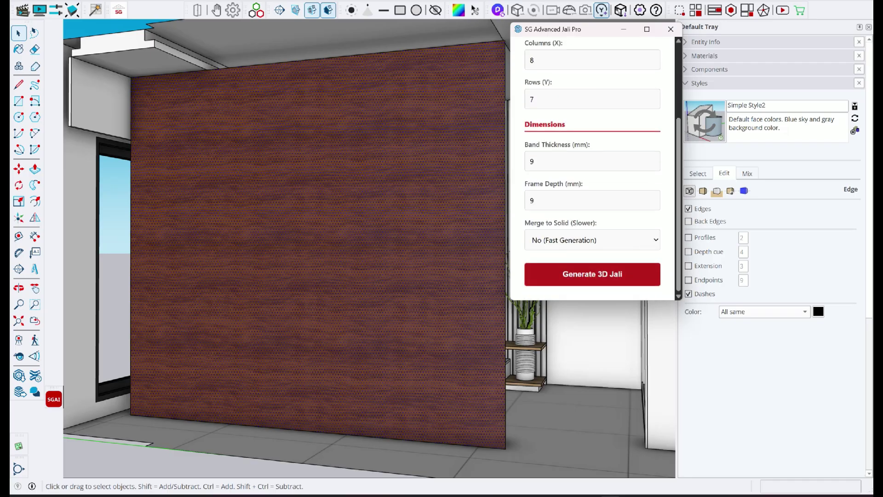
{"action": "scroll", "coordinate": [317, 250], "scroll_direction": "down", "scroll_amount": 1}
{"action": "mouse_move", "coordinate": [317, 250]}
{"action": "middle_mouse_down"}
{"action": "mouse_move", "coordinate": [368, 246]}
{"action": "mouse_move", "coordinate": [316, 254]}
{"action": "mouse_move", "coordinate": [329, 247]}
{"action": "middle_mouse_up"}
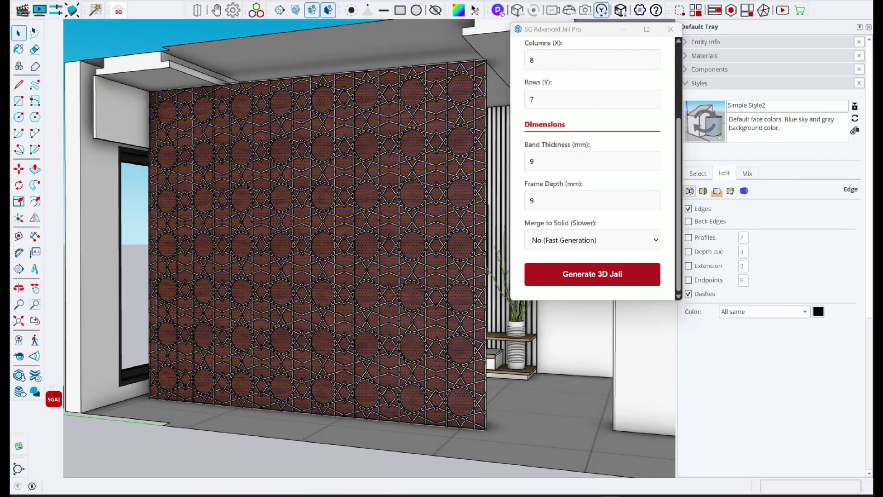
{"action": "key", "text": "ctrl+z"}
Step: Generate a 12-Fold (Dodecagonal) jali on the wood wall face and undo it
{"action": "scroll", "coordinate": [593, 156], "scroll_direction": "up", "scroll_amount": 3}
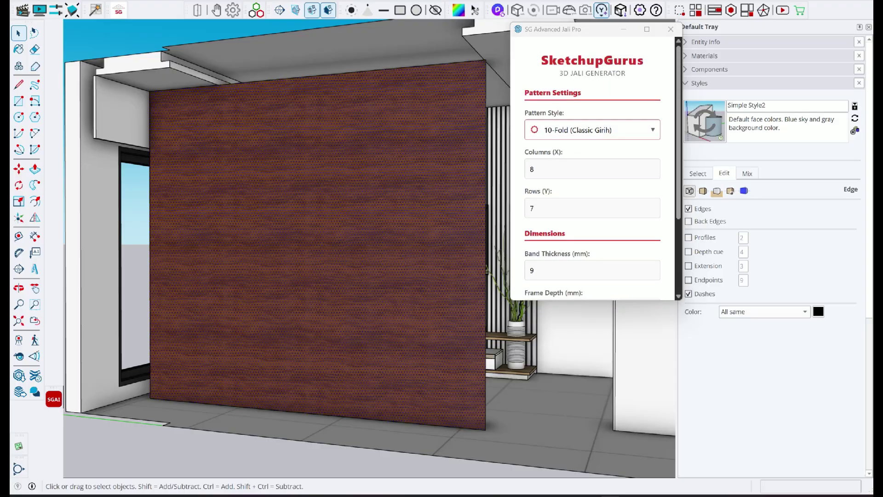
{"action": "left_click", "coordinate": [593, 130]}
{"action": "scroll", "coordinate": [592, 177], "scroll_direction": "up", "scroll_amount": 1}
{"action": "left_click", "coordinate": [592, 200]}
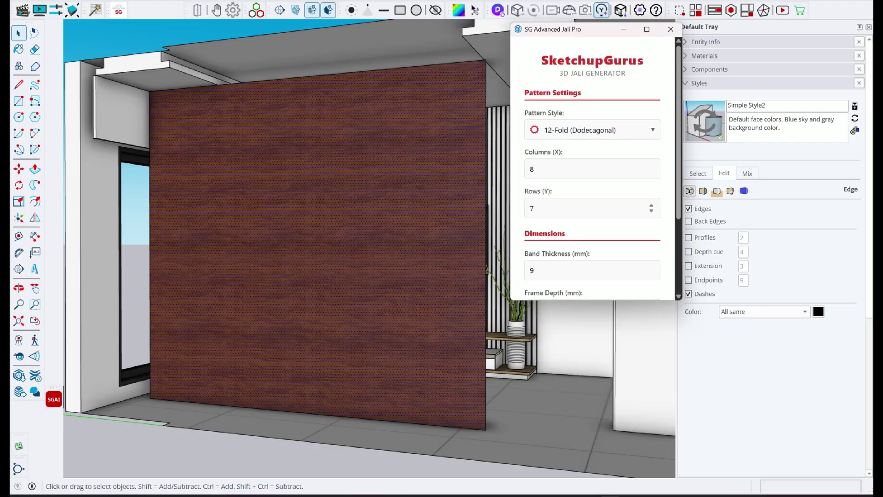
{"action": "scroll", "coordinate": [593, 166], "scroll_direction": "down", "scroll_amount": 3}
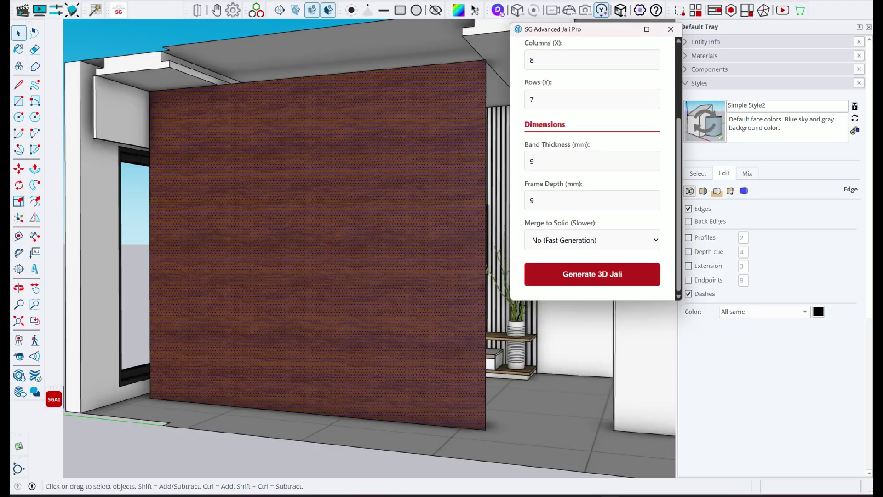
{"action": "left_click", "coordinate": [593, 274]}
{"action": "mouse_move", "coordinate": [368, 271]}
{"action": "middle_mouse_down"}
{"action": "mouse_move", "coordinate": [433, 276]}
{"action": "mouse_move", "coordinate": [377, 276]}
{"action": "middle_mouse_up"}
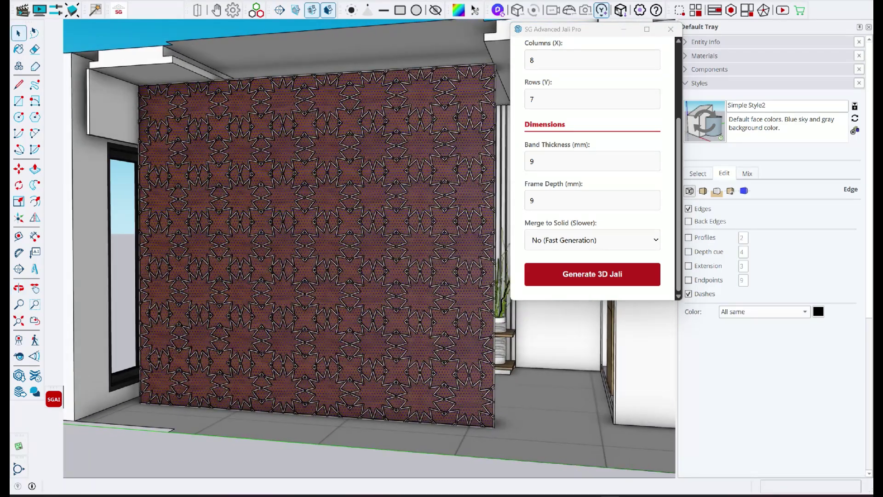
{"action": "key", "text": "ctrl+z"}
Step: Generate a 12-Fold-Honeycomb jali on the wood wall face and undo it
{"action": "scroll", "coordinate": [593, 162], "scroll_direction": "up", "scroll_amount": 3}
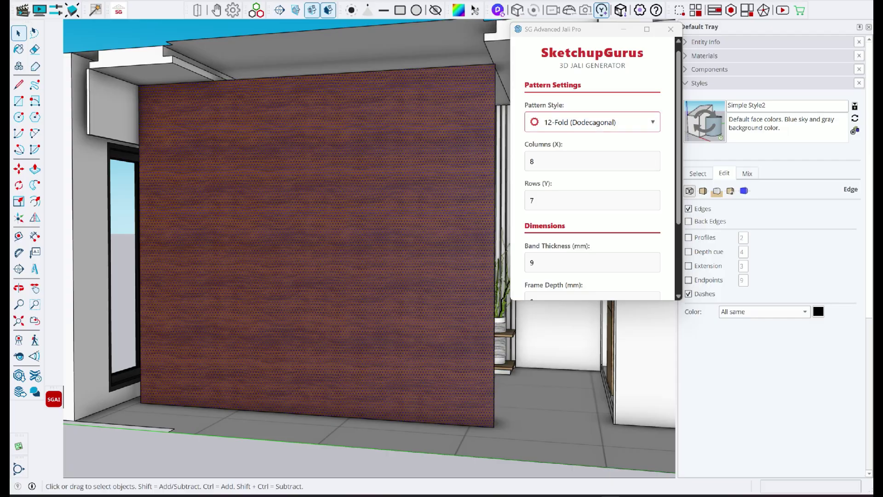
{"action": "left_click", "coordinate": [593, 122]}
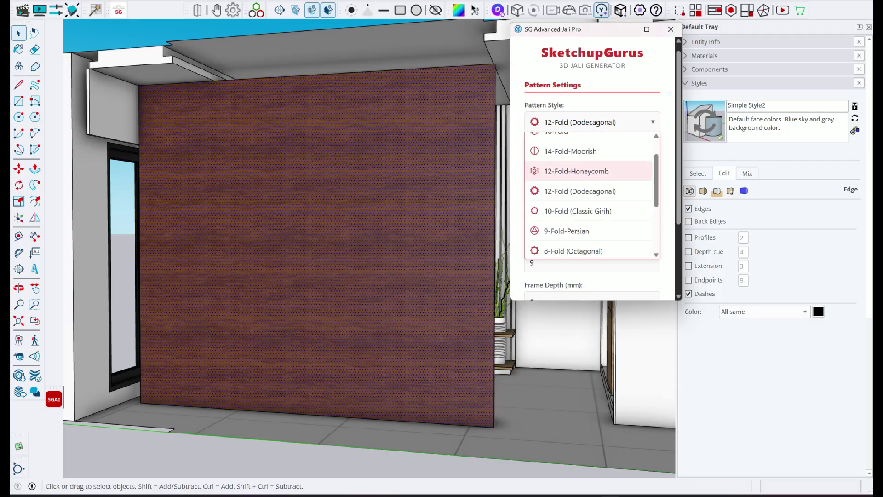
{"action": "left_click", "coordinate": [576, 170]}
{"action": "scroll", "coordinate": [593, 184], "scroll_direction": "down", "scroll_amount": 5}
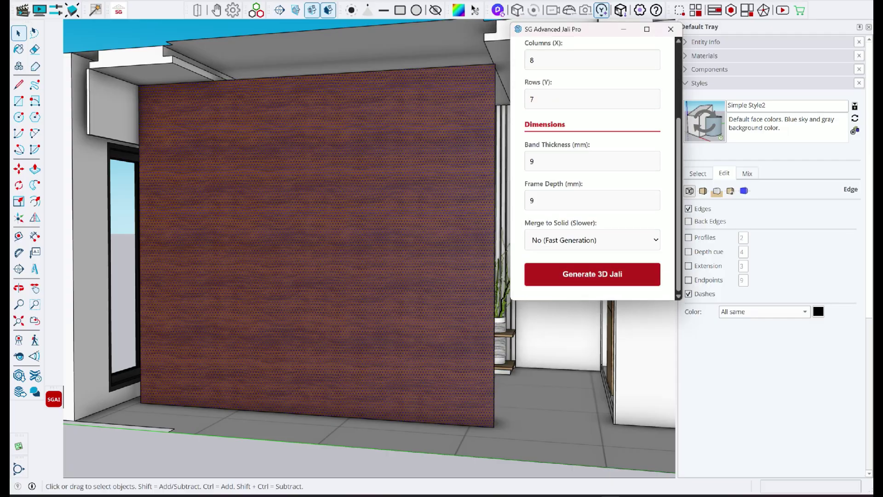
{"action": "left_click", "coordinate": [592, 275]}
{"action": "mouse_move", "coordinate": [414, 267]}
{"action": "middle_mouse_down"}
{"action": "mouse_move", "coordinate": [439, 269]}
{"action": "mouse_move", "coordinate": [403, 261]}
{"action": "middle_mouse_up"}
{"action": "key", "text": "ctrl+z"}
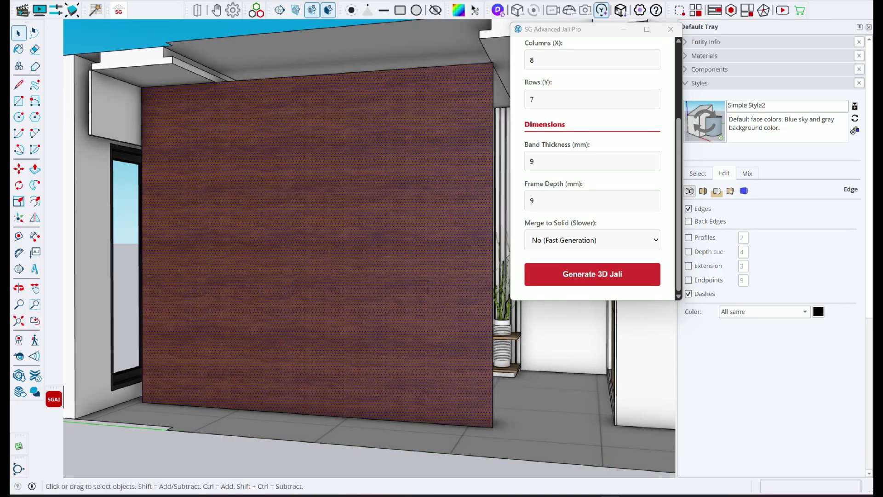
Step: Generate a 14-Fold-Moorish jali on the wood wall face and undo it
{"action": "scroll", "coordinate": [593, 184], "scroll_direction": "up", "scroll_amount": 4}
{"action": "left_click", "coordinate": [592, 123]}
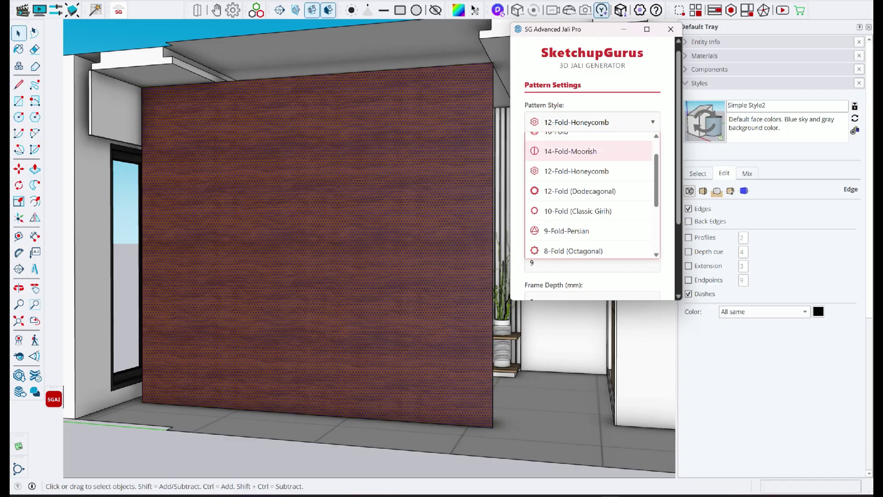
{"action": "left_click", "coordinate": [580, 154]}
{"action": "scroll", "coordinate": [593, 171], "scroll_direction": "down", "scroll_amount": 3}
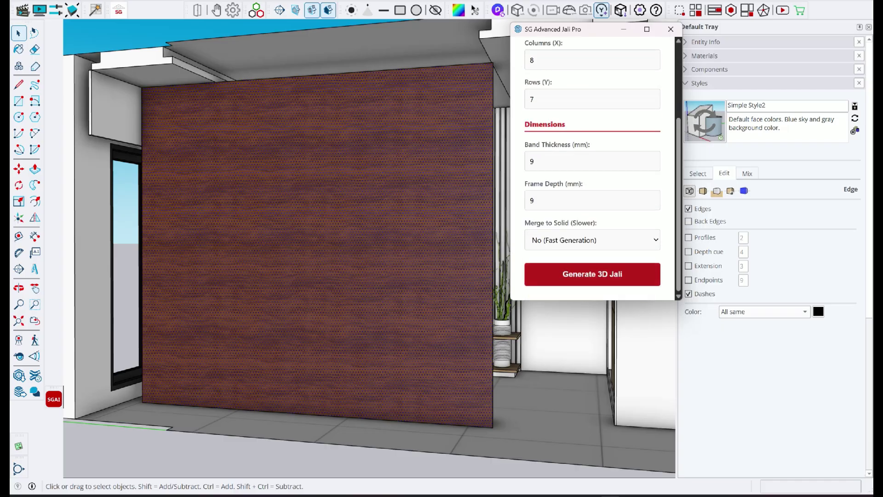
{"action": "left_click", "coordinate": [592, 275]}
{"action": "mouse_move", "coordinate": [322, 276]}
{"action": "middle_mouse_down"}
{"action": "mouse_move", "coordinate": [368, 272]}
{"action": "mouse_move", "coordinate": [375, 257]}
{"action": "mouse_move", "coordinate": [322, 240]}
{"action": "mouse_move", "coordinate": [285, 246]}
{"action": "middle_mouse_up"}
{"action": "key", "text": "space"}
{"action": "key", "text": "ctrl+z"}
Step: Generate a 16-Fold jali on the wood wall face and undo it
{"action": "scroll", "coordinate": [593, 161], "scroll_direction": "up", "scroll_amount": 3}
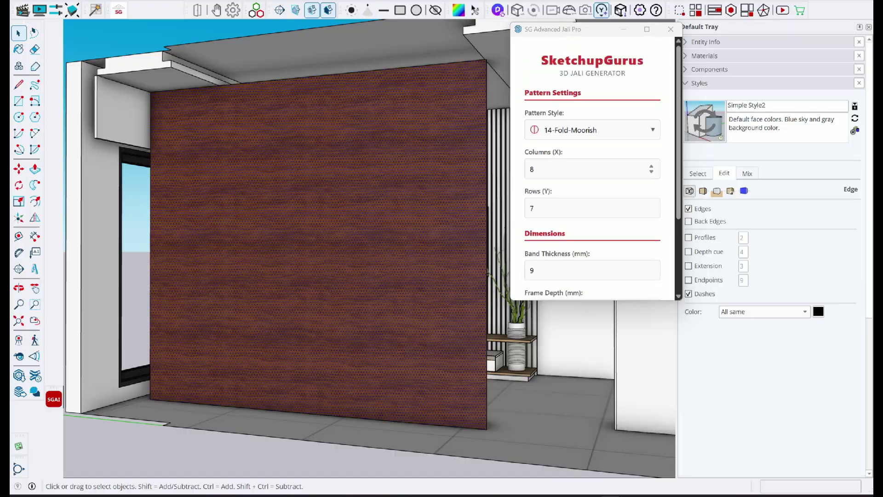
{"action": "left_click", "coordinate": [589, 130]}
{"action": "scroll", "coordinate": [589, 202], "scroll_direction": "up", "scroll_amount": 2}
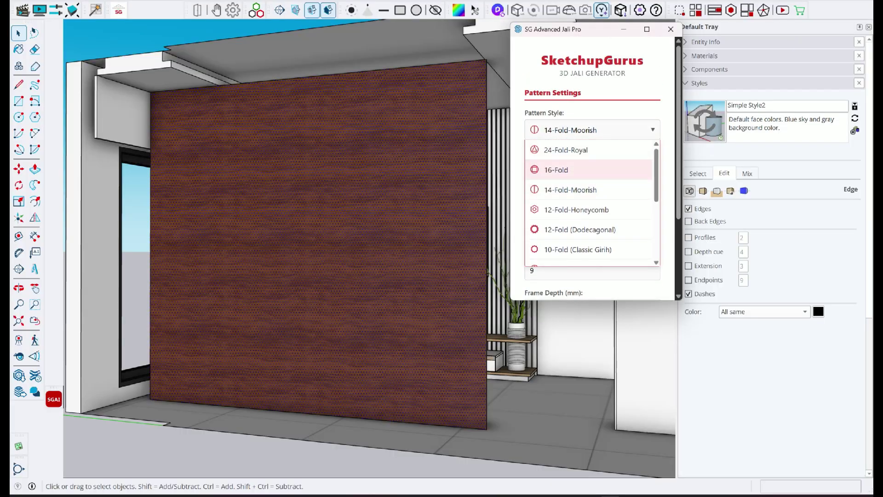
{"action": "left_click", "coordinate": [571, 169]}
{"action": "scroll", "coordinate": [571, 169], "scroll_direction": "down", "scroll_amount": 3}
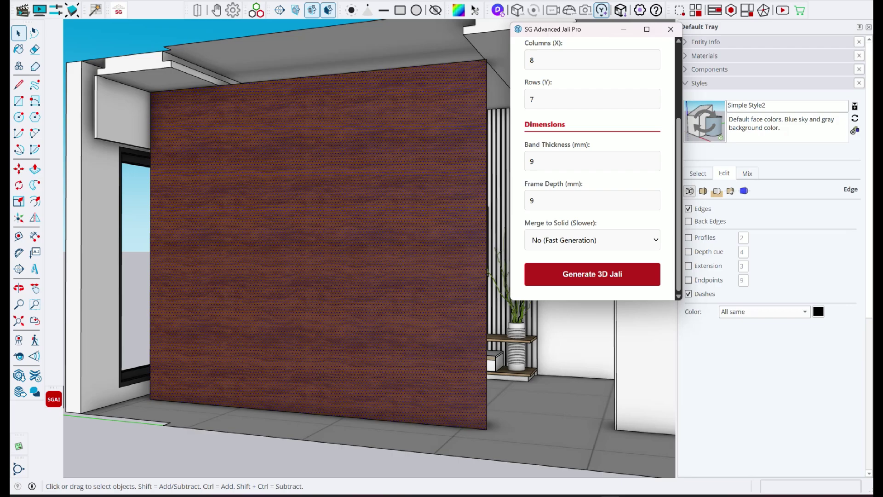
{"action": "mouse_move", "coordinate": [322, 239]}
{"action": "middle_mouse_down"}
{"action": "mouse_move", "coordinate": [386, 248]}
{"action": "mouse_move", "coordinate": [368, 207]}
{"action": "mouse_move", "coordinate": [352, 230]}
{"action": "mouse_move", "coordinate": [327, 238]}
{"action": "middle_mouse_up"}
{"action": "key", "text": "ctrl+z"}
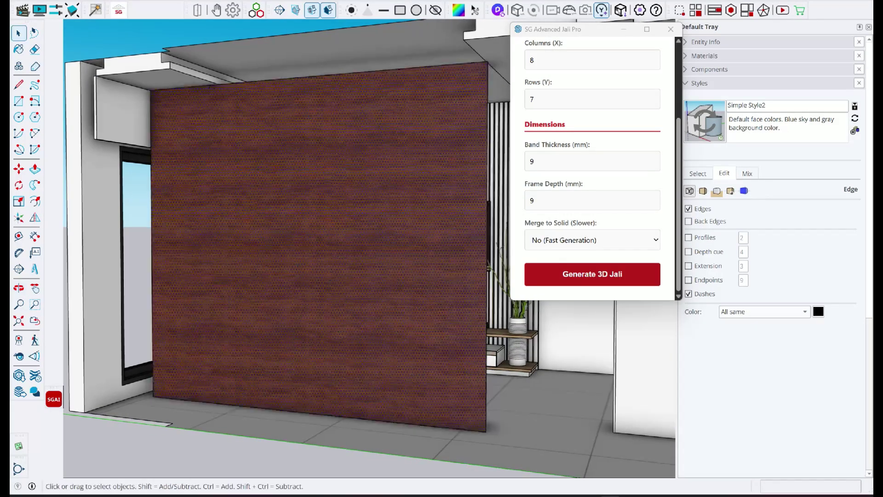
Step: Choose the 24-Fold-Royal pattern style and generate the jali on the wood wall face
{"action": "scroll", "coordinate": [593, 169], "scroll_direction": "up", "scroll_amount": 3}
{"action": "left_click", "coordinate": [593, 131]}
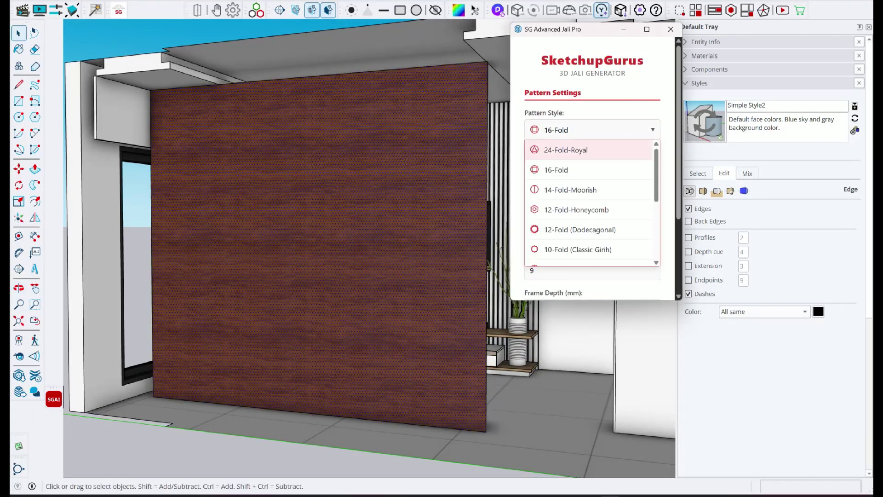
{"action": "left_click", "coordinate": [593, 150]}
{"action": "scroll", "coordinate": [593, 161], "scroll_direction": "down", "scroll_amount": 5}
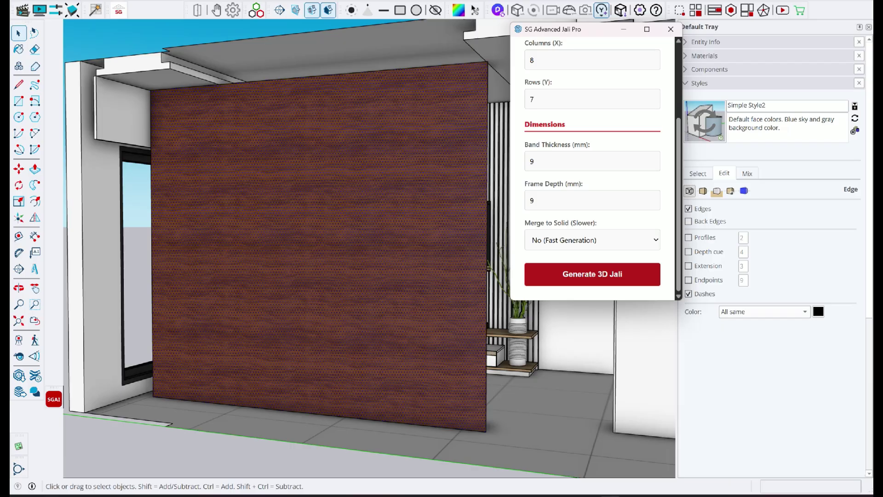
{"action": "middle_click_drag", "start_coordinate": [322, 267], "coordinate": [307, 244]}
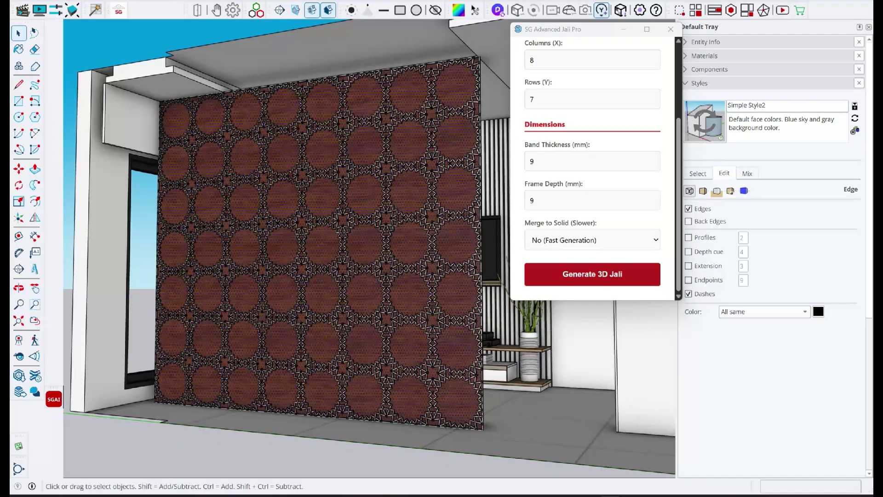
Step: Review the full list of available jali pattern styles, keeping 24-Fold-Royal selected
{"action": "scroll", "coordinate": [593, 103], "scroll_direction": "up", "scroll_amount": 3}
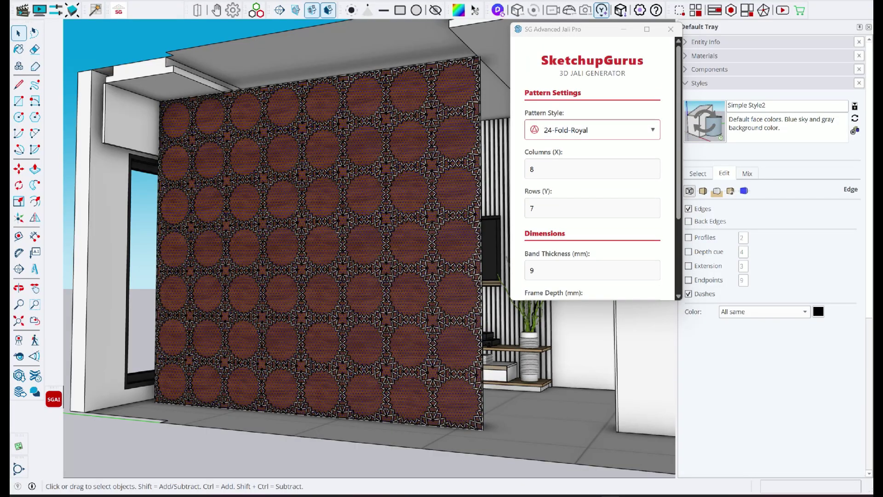
{"action": "left_click", "coordinate": [593, 131]}
{"action": "scroll", "coordinate": [592, 233], "scroll_direction": "down", "scroll_amount": 3}
{"action": "scroll", "coordinate": [593, 232], "scroll_direction": "up", "scroll_amount": 5}
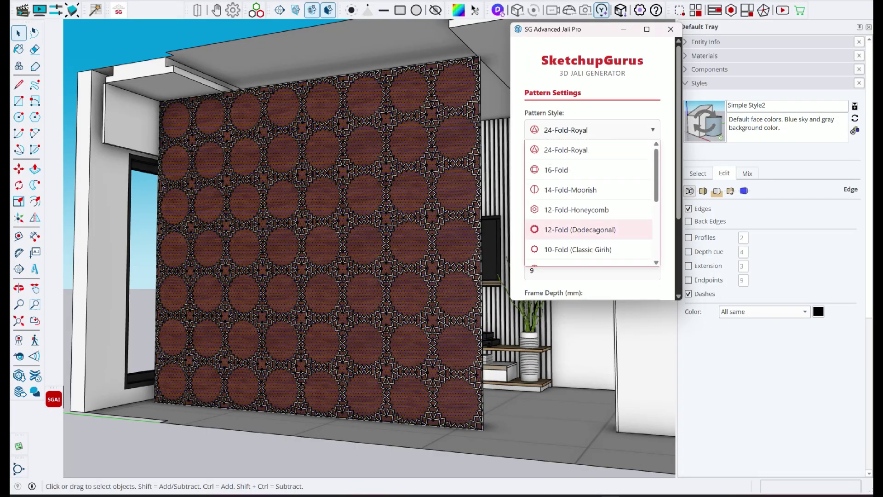
{"action": "scroll", "coordinate": [592, 233], "scroll_direction": "down", "scroll_amount": 5}
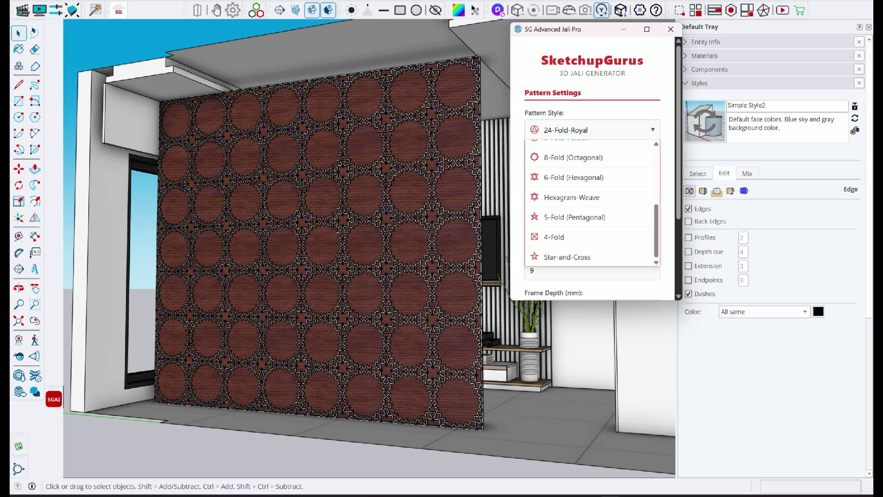
{"action": "left_click", "coordinate": [608, 105]}
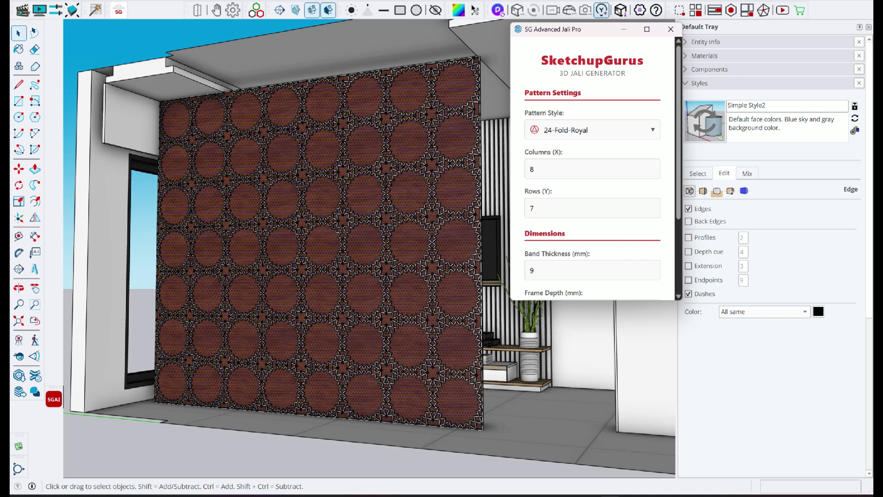
Step: Close the jali generator dialog and reposition the floating SketchupGurus toolbar beside the wall
{"action": "left_click", "coordinate": [671, 29]}
{"action": "middle_click_drag", "start_coordinate": [479, 257], "coordinate": [450, 258]}
{"action": "mouse_move", "coordinate": [577, 82]}
{"action": "left_mouse_down"}
{"action": "mouse_move", "coordinate": [539, 71]}
{"action": "mouse_move", "coordinate": [560, 67]}
{"action": "left_mouse_up"}
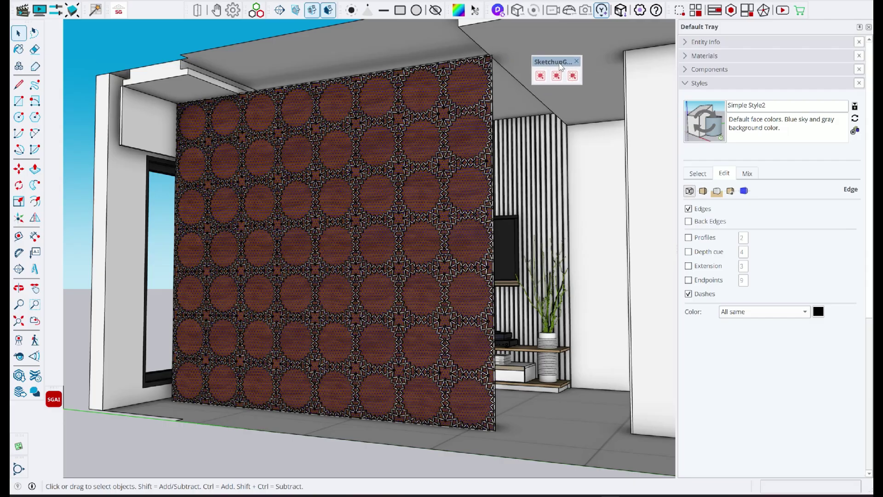